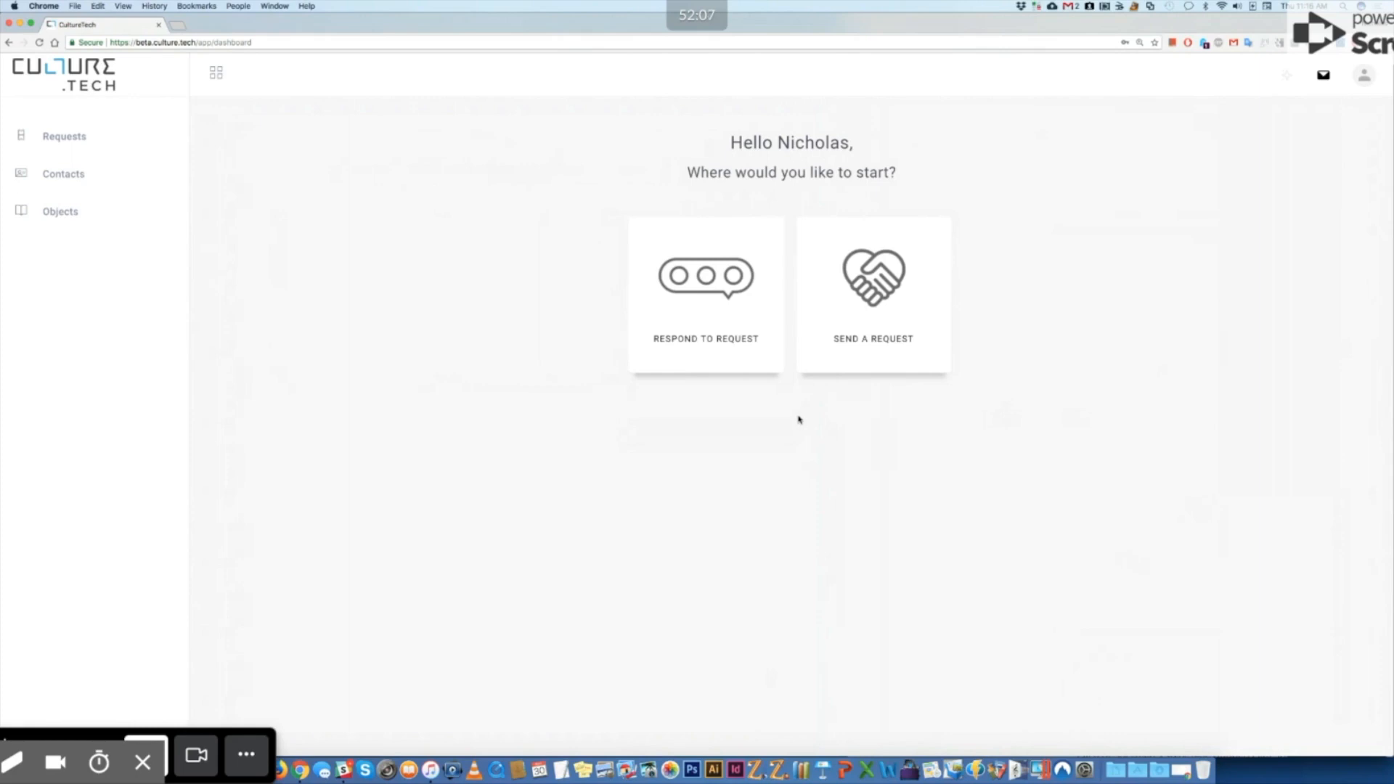
# Step: Start a new outgoing request from the dashboard's Send a Request card
pyautogui.click(850, 350)
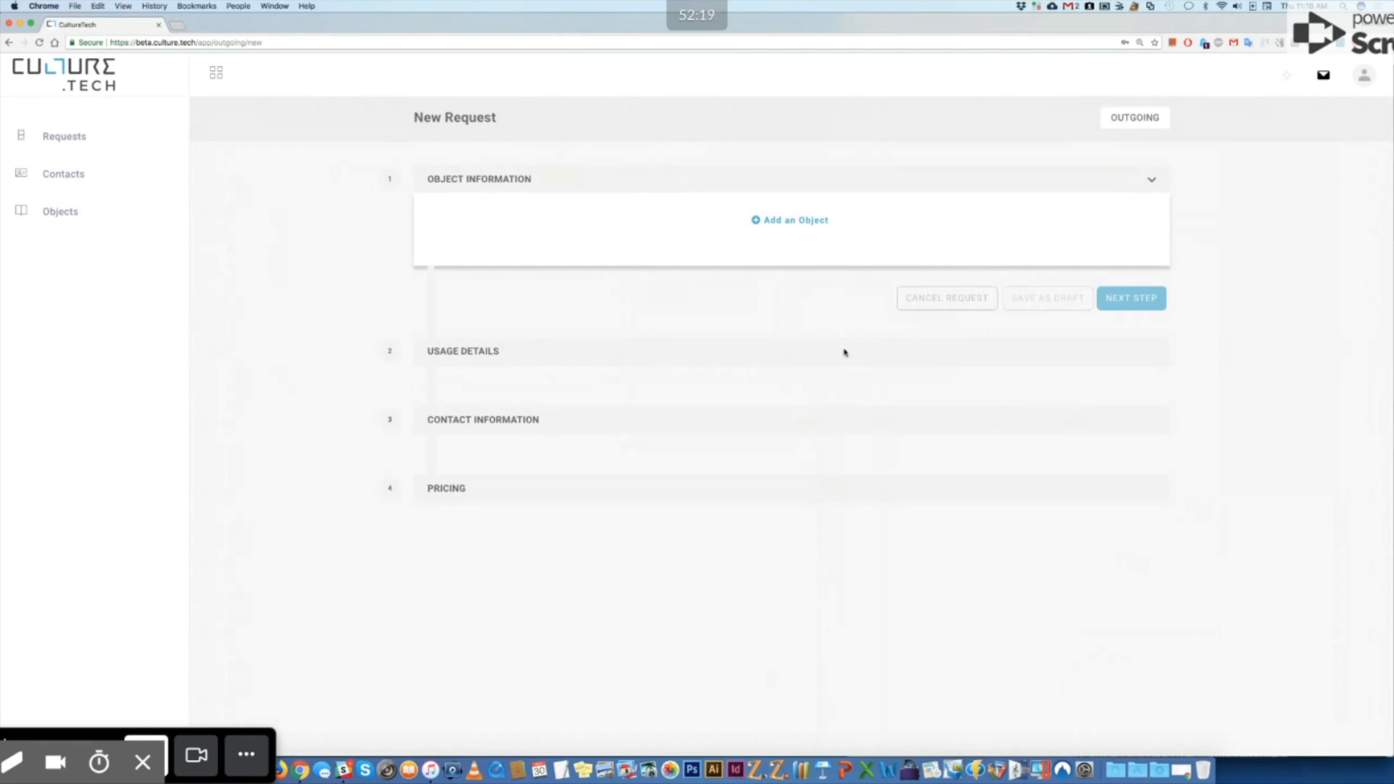
# Step: Add an object to the request as a new object record
pyautogui.click(807, 228)
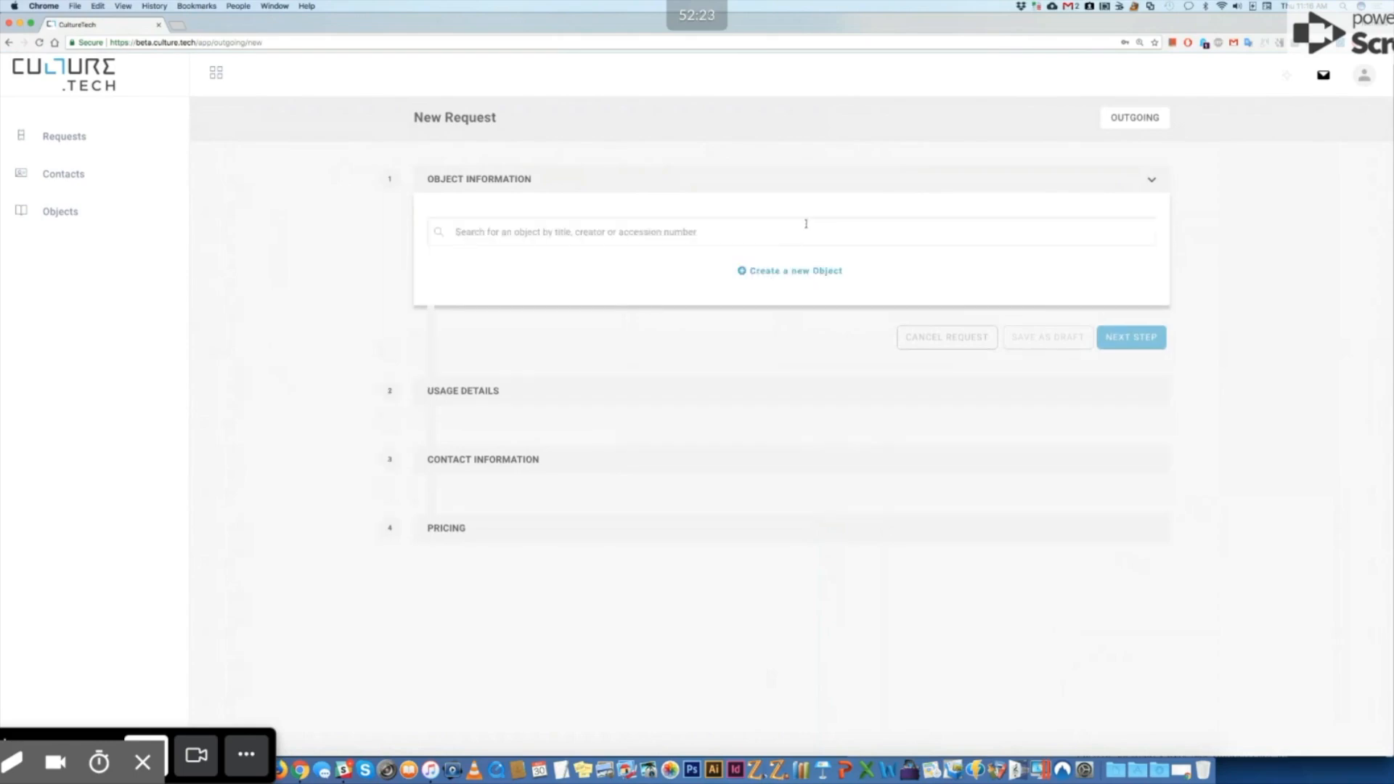
pyautogui.click(804, 272)
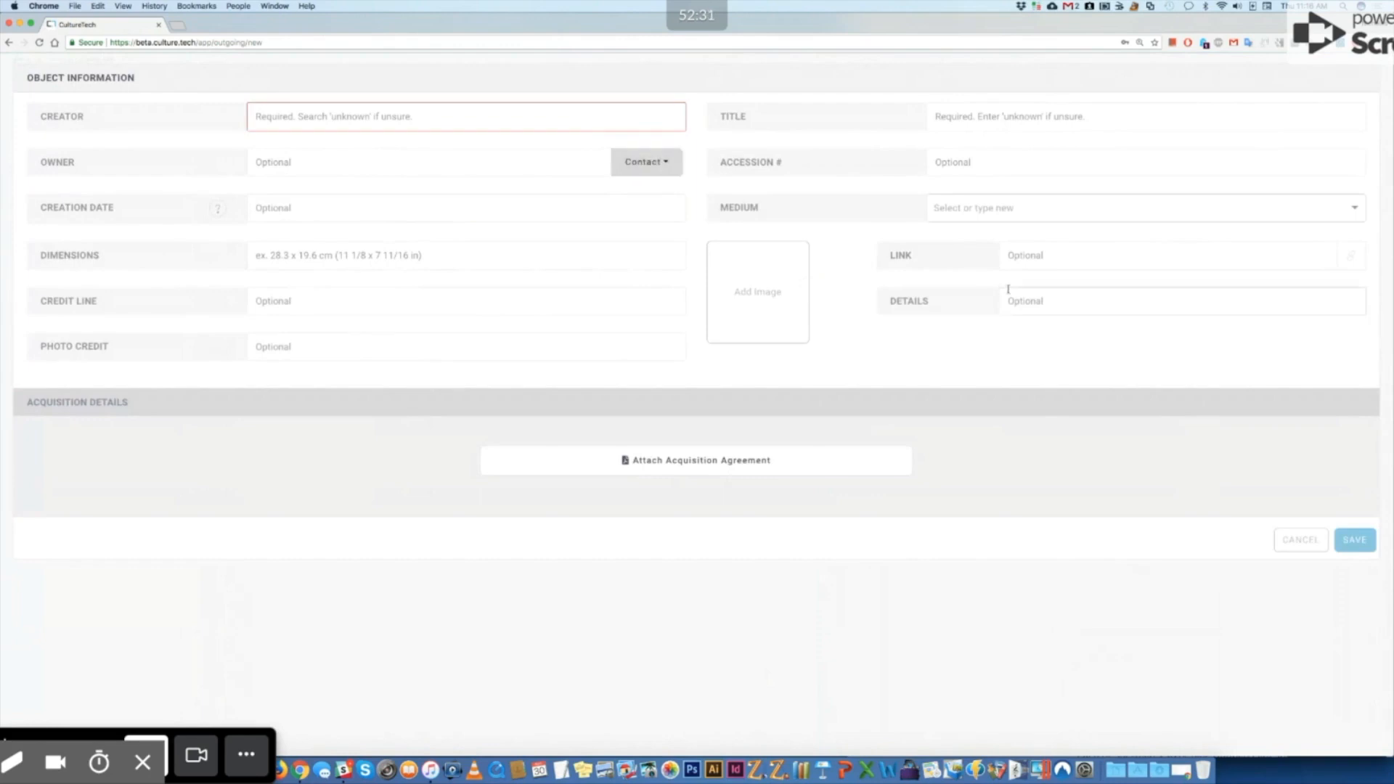
# Step: Show the MoMA page beside the form and choose Cindy Sherman as Creator
pyautogui.moveTo(1390, 339); pyautogui.dragTo(843, 318)
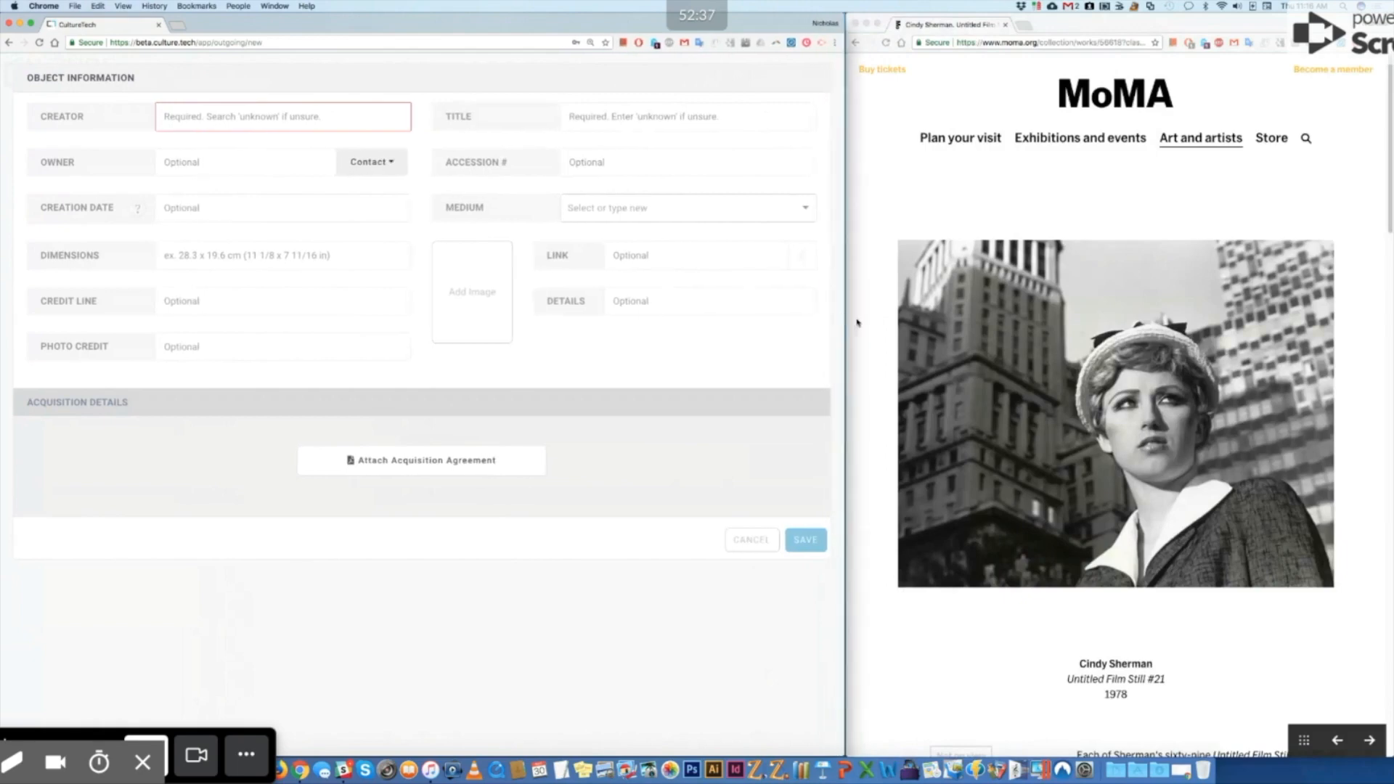
pyautogui.scroll(-3, 1015, 488)
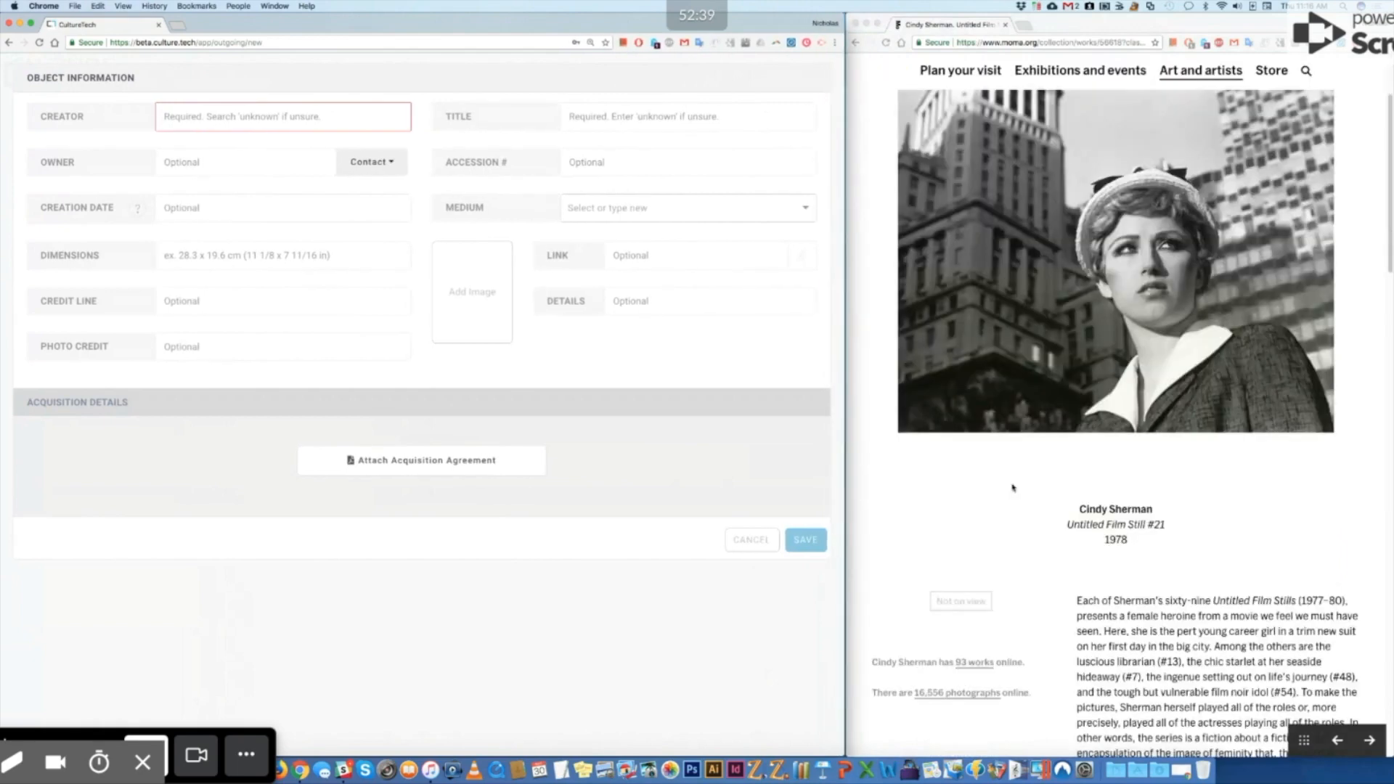
pyautogui.click(257, 116)
pyautogui.write('cindy s')
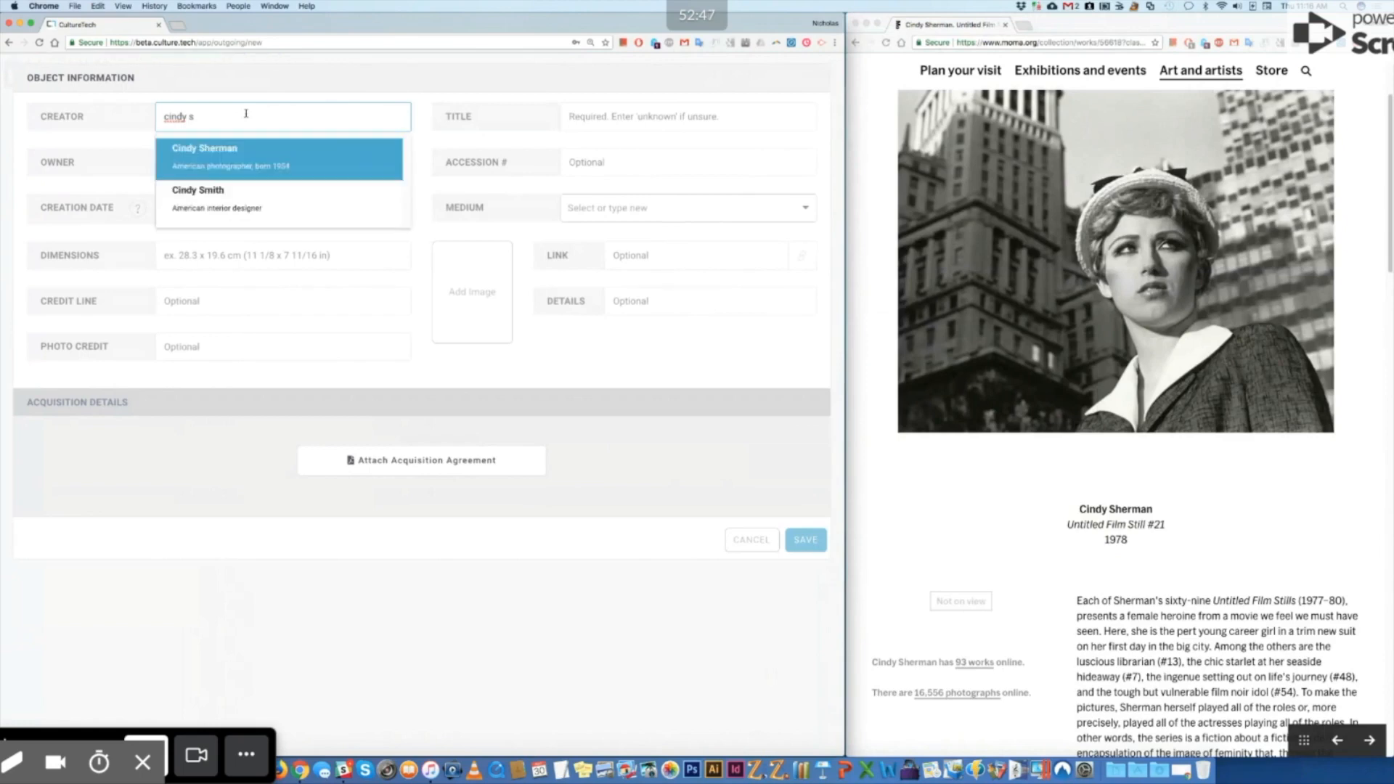
pyautogui.click(259, 158)
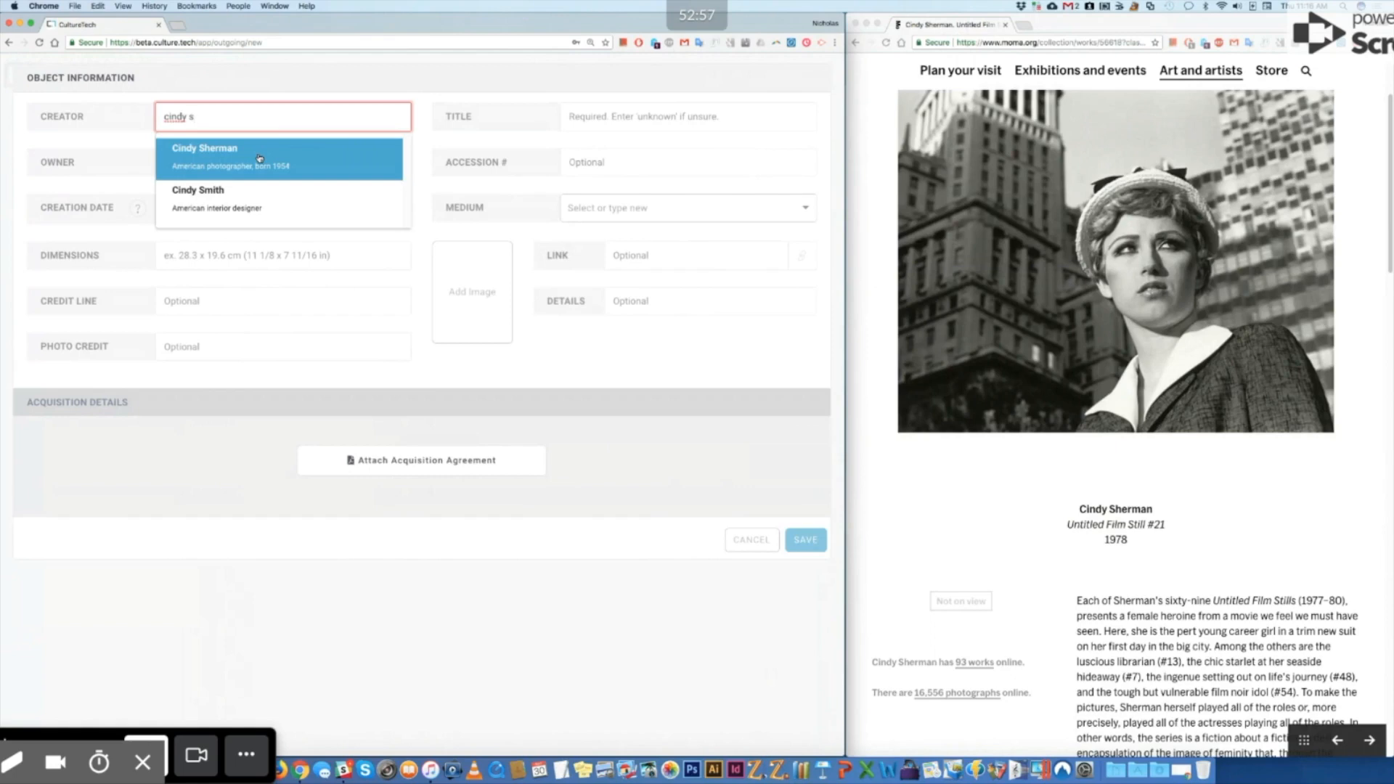
pyautogui.click(259, 158)
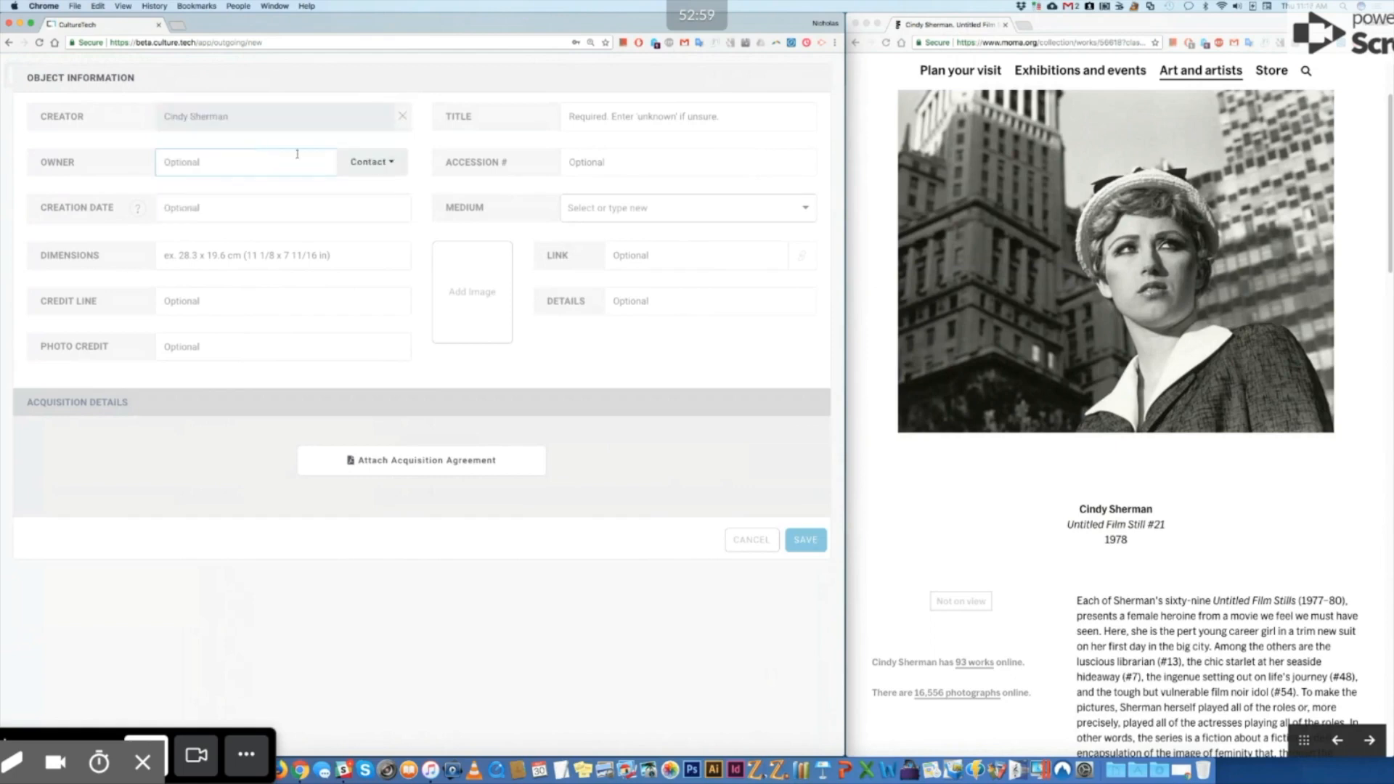
pyautogui.moveTo(1071, 524); pyautogui.dragTo(1165, 527)
# Step: Paste the MoMA title 'Untitled Film Still #21' into the object's Title
pyautogui.press('super+c')
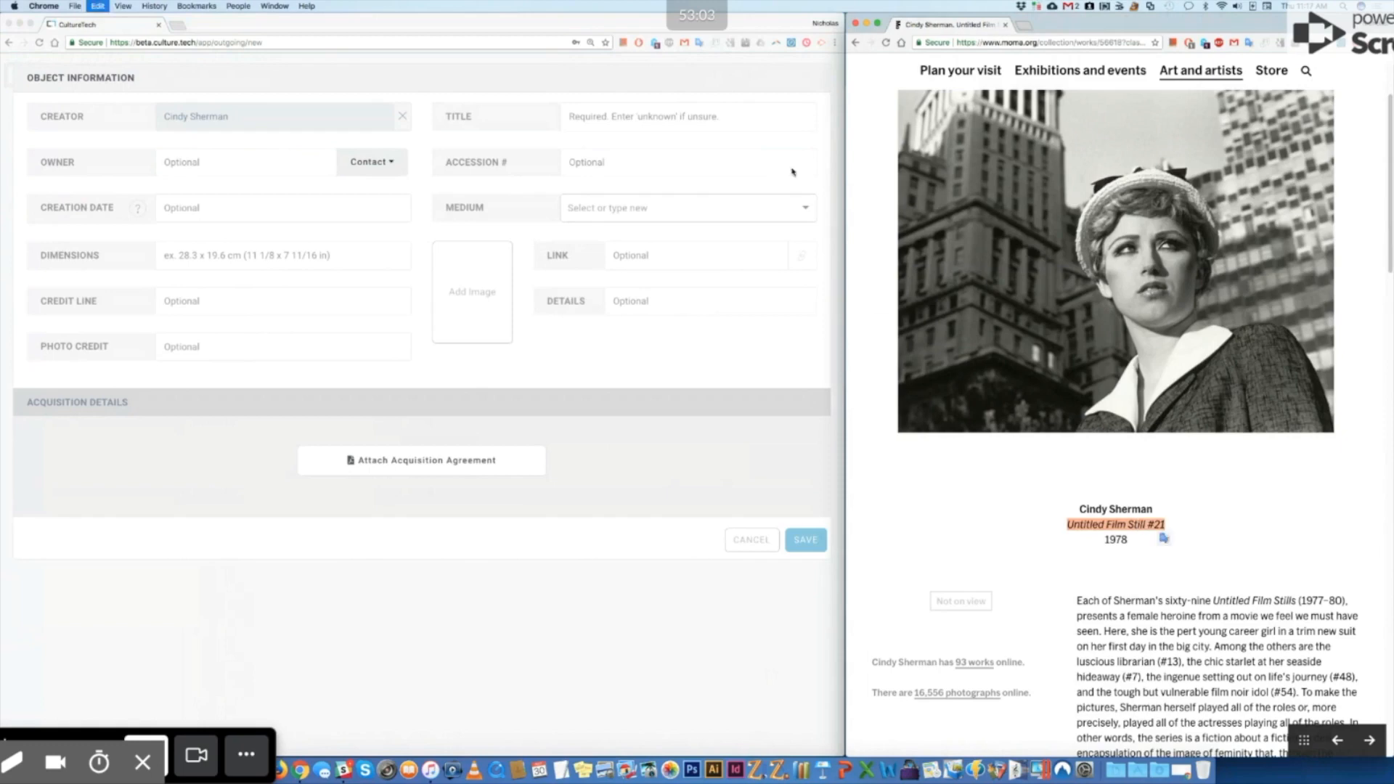
pyautogui.click(678, 124)
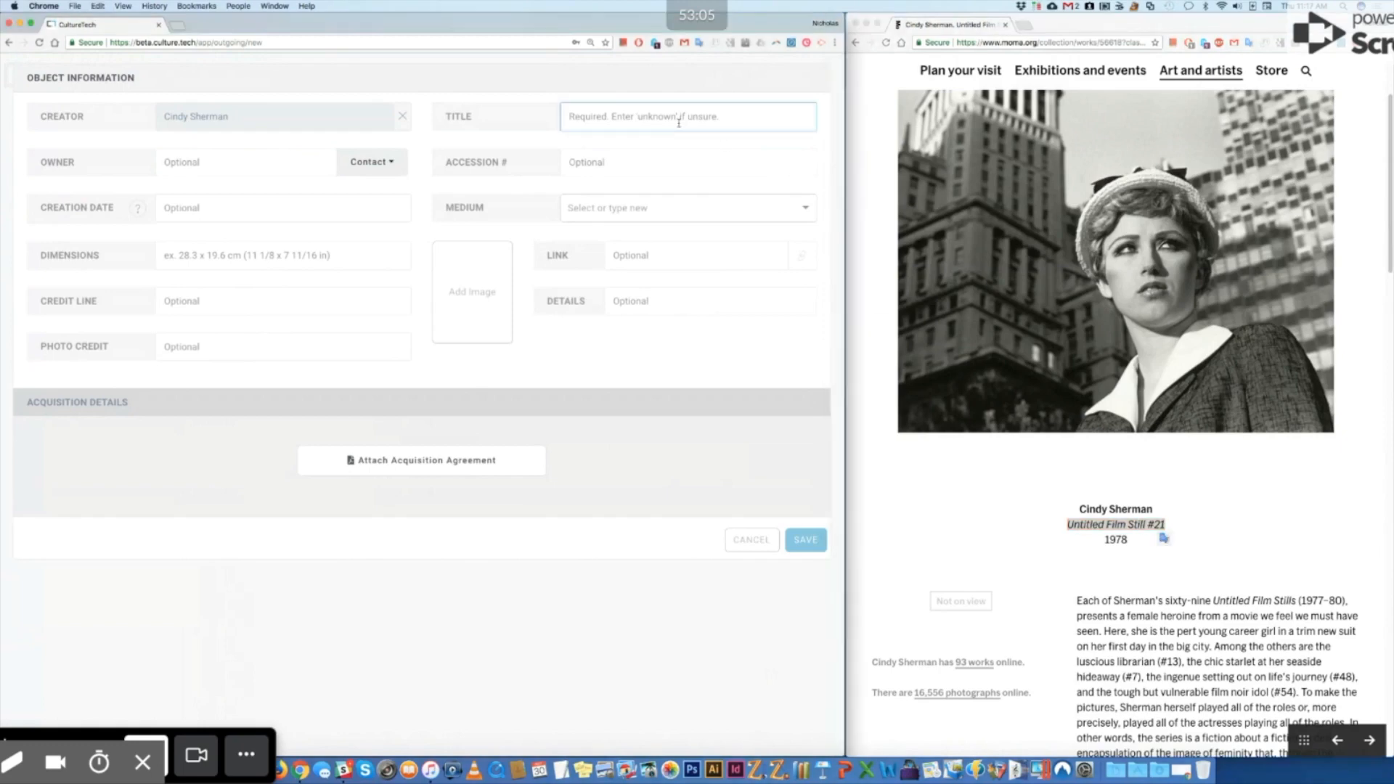
pyautogui.press('super+v')
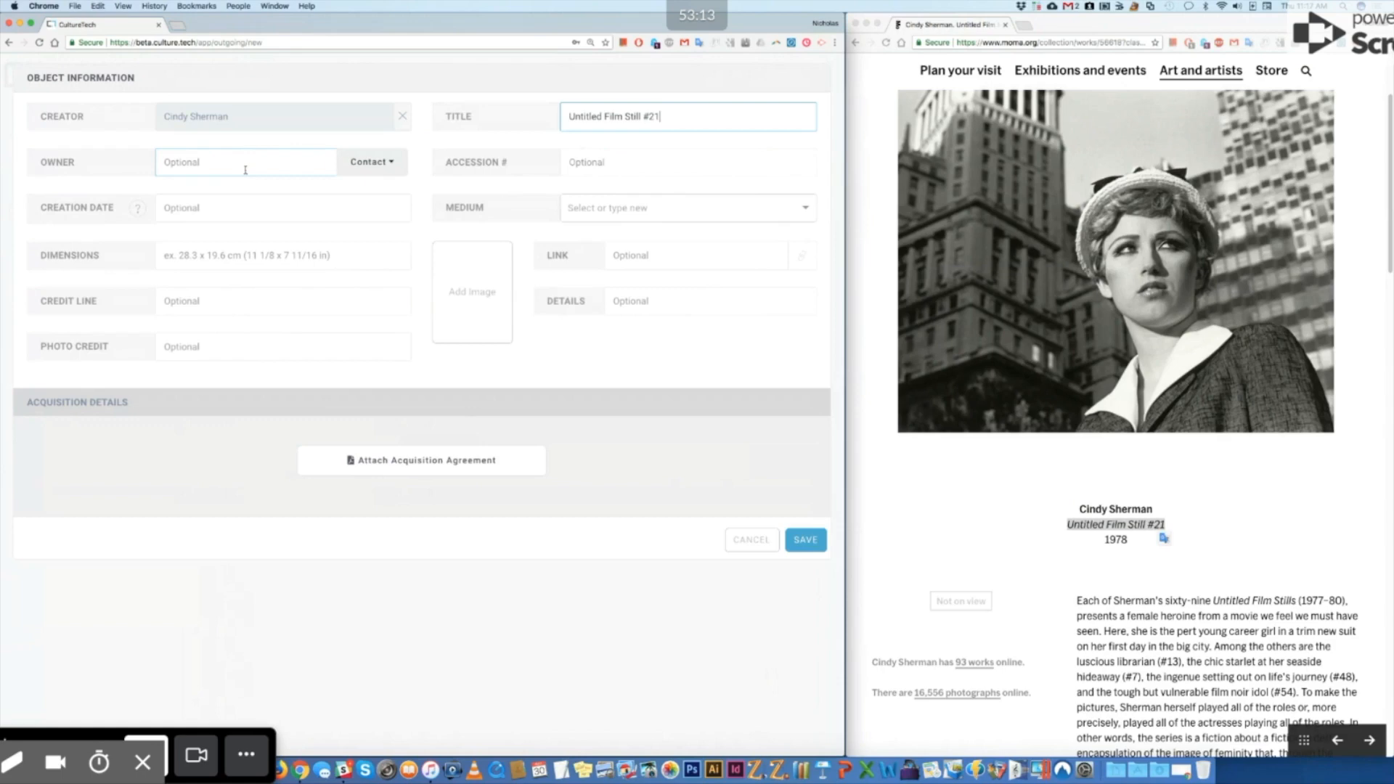
# Step: Set the owner to the organization Museum of Modern Art, New York
pyautogui.click(392, 165)
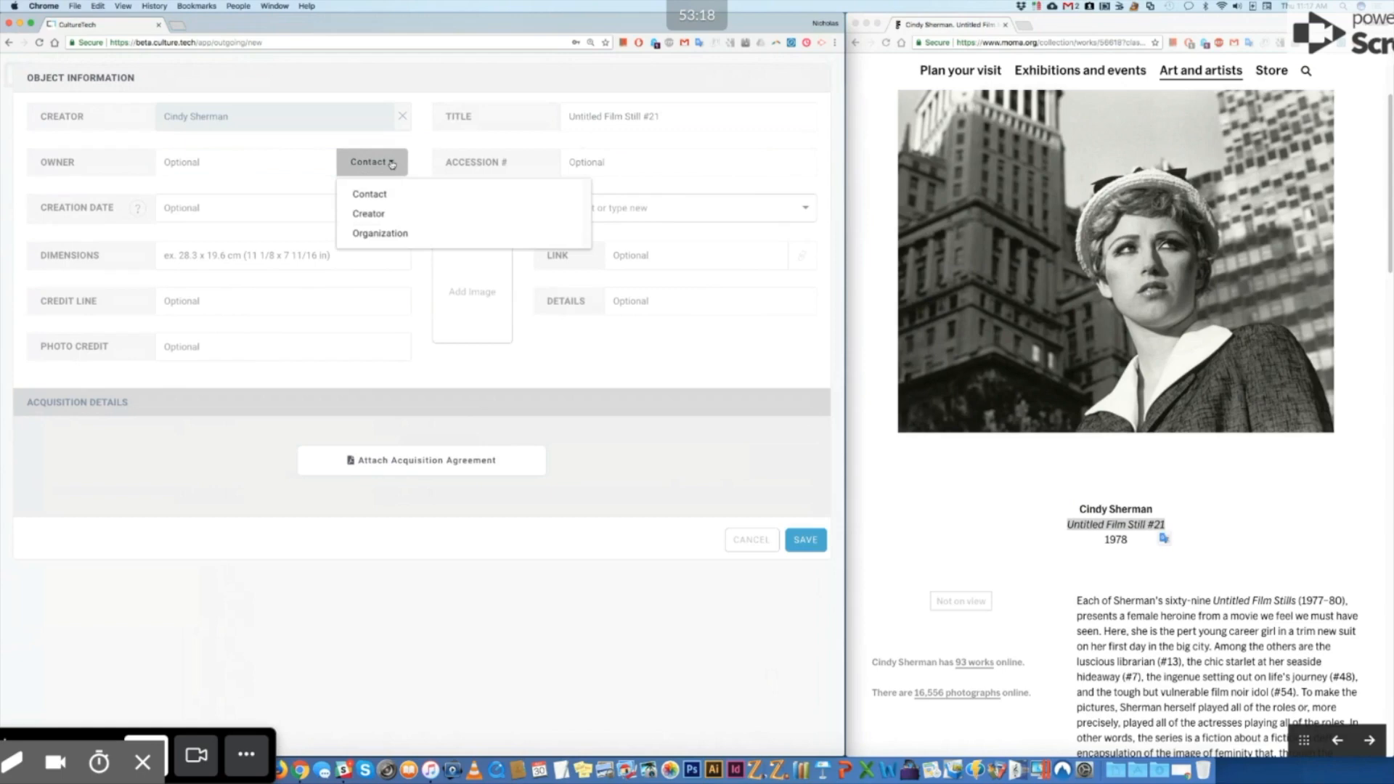
pyautogui.click(391, 234)
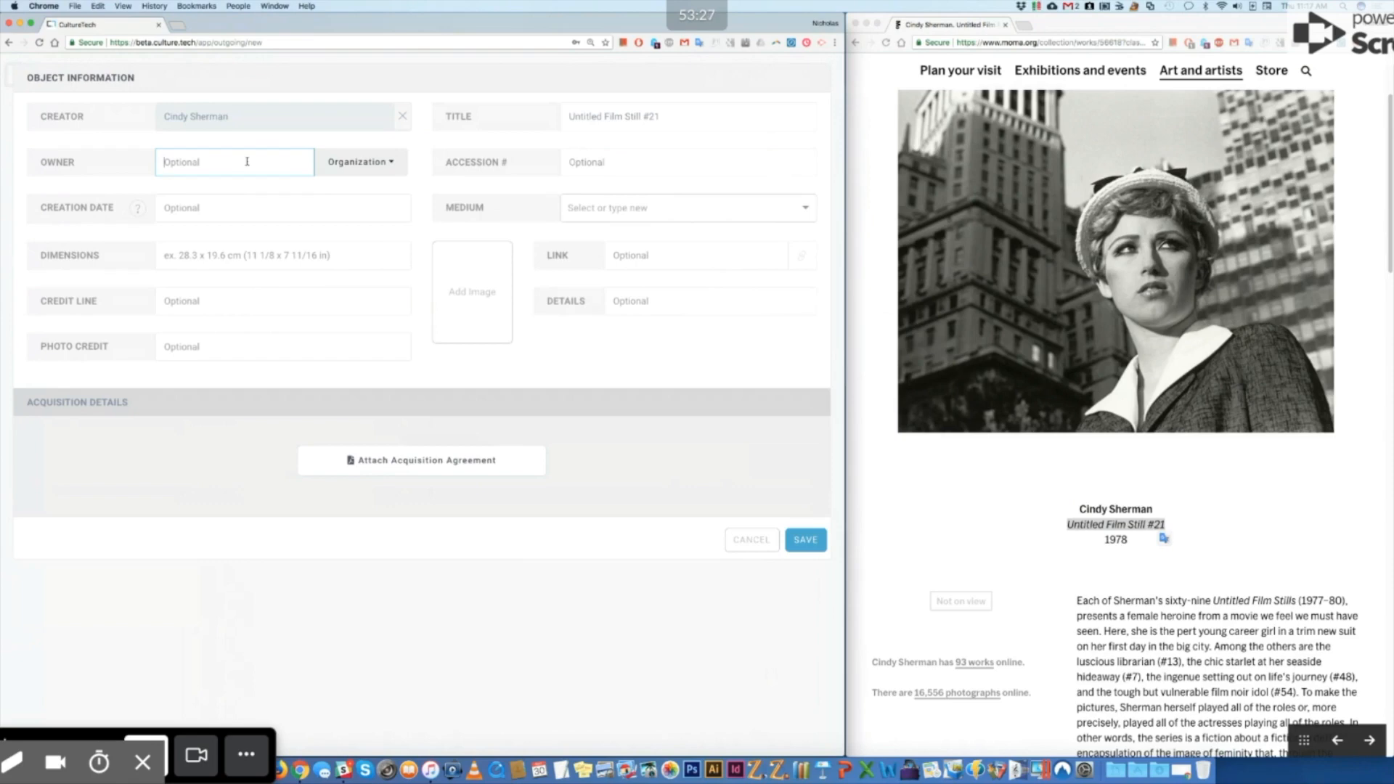
pyautogui.write('Museum of Modern Art')
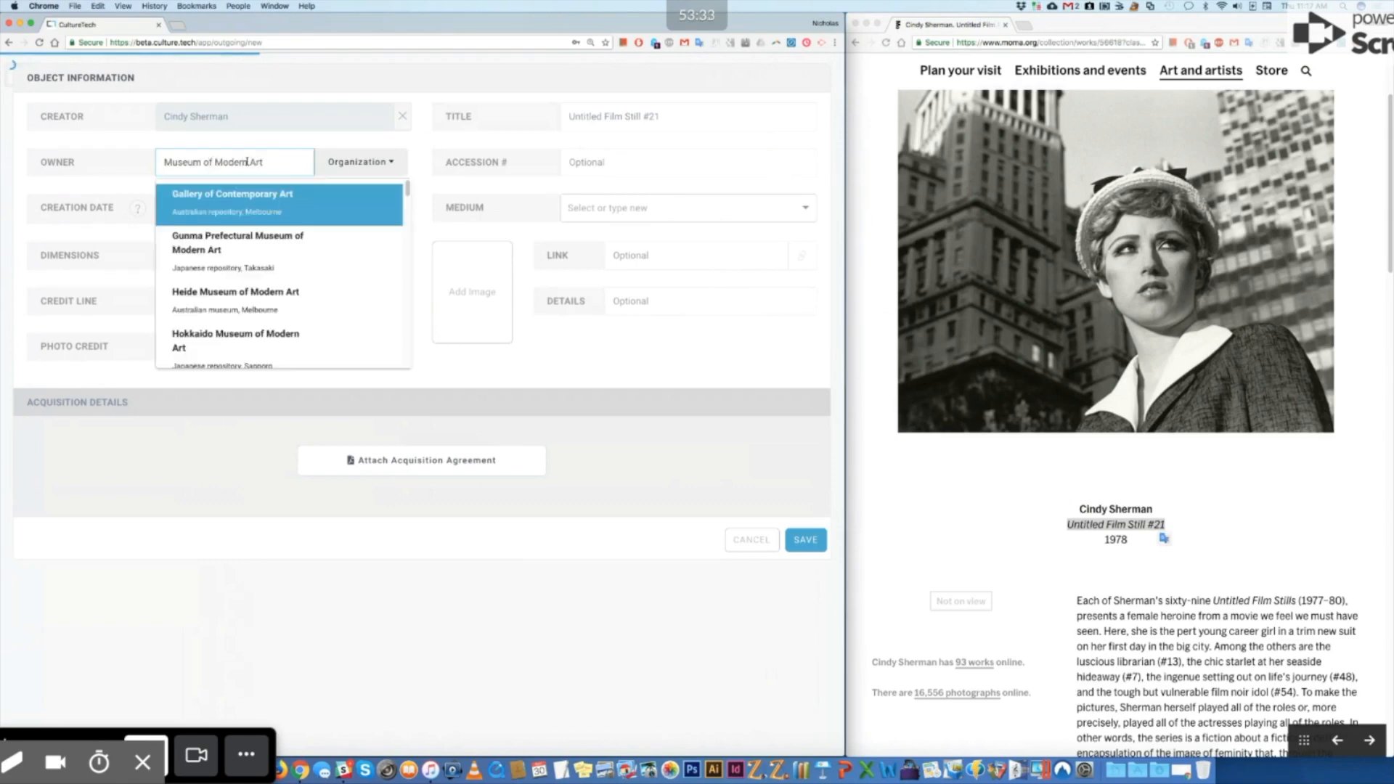
pyautogui.scroll(-1, 276, 296)
pyautogui.scroll(-5, 276, 293)
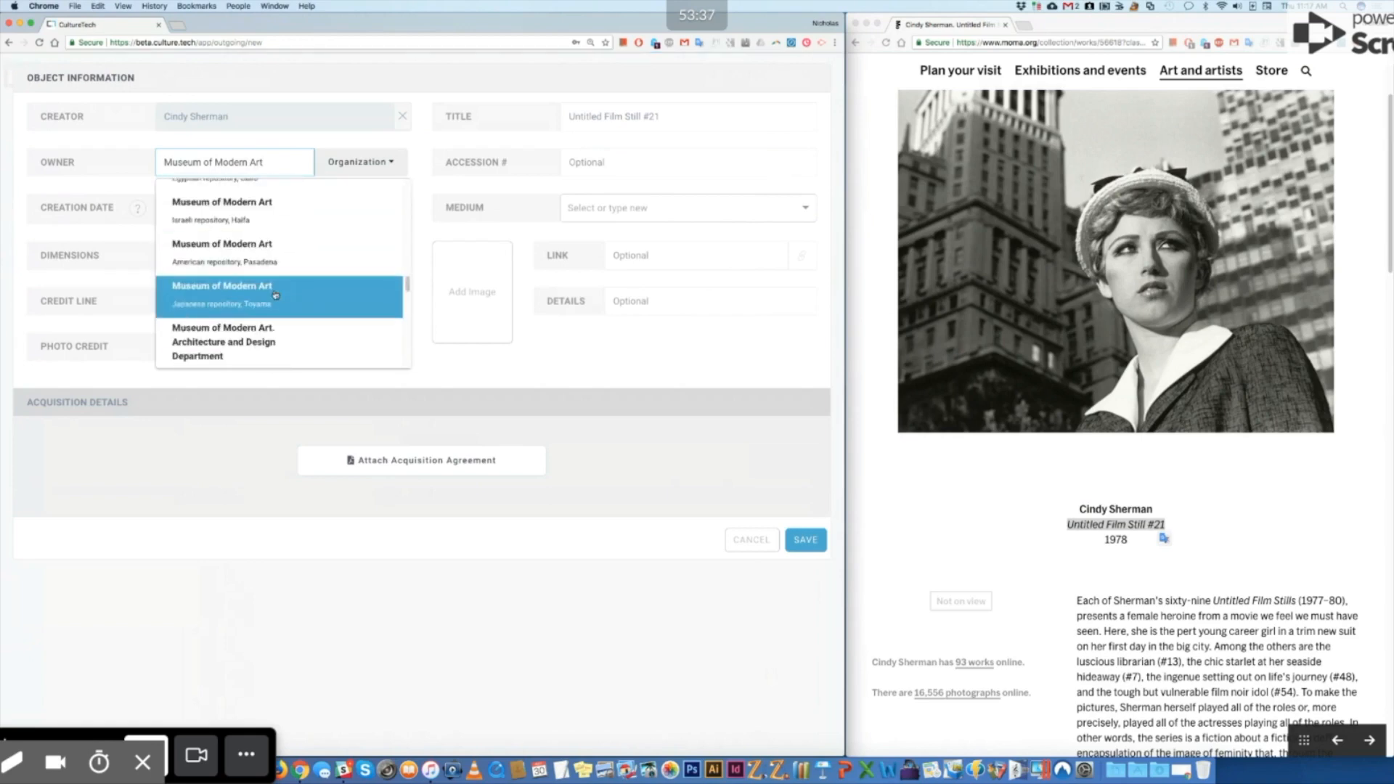
pyautogui.scroll(3, 276, 295)
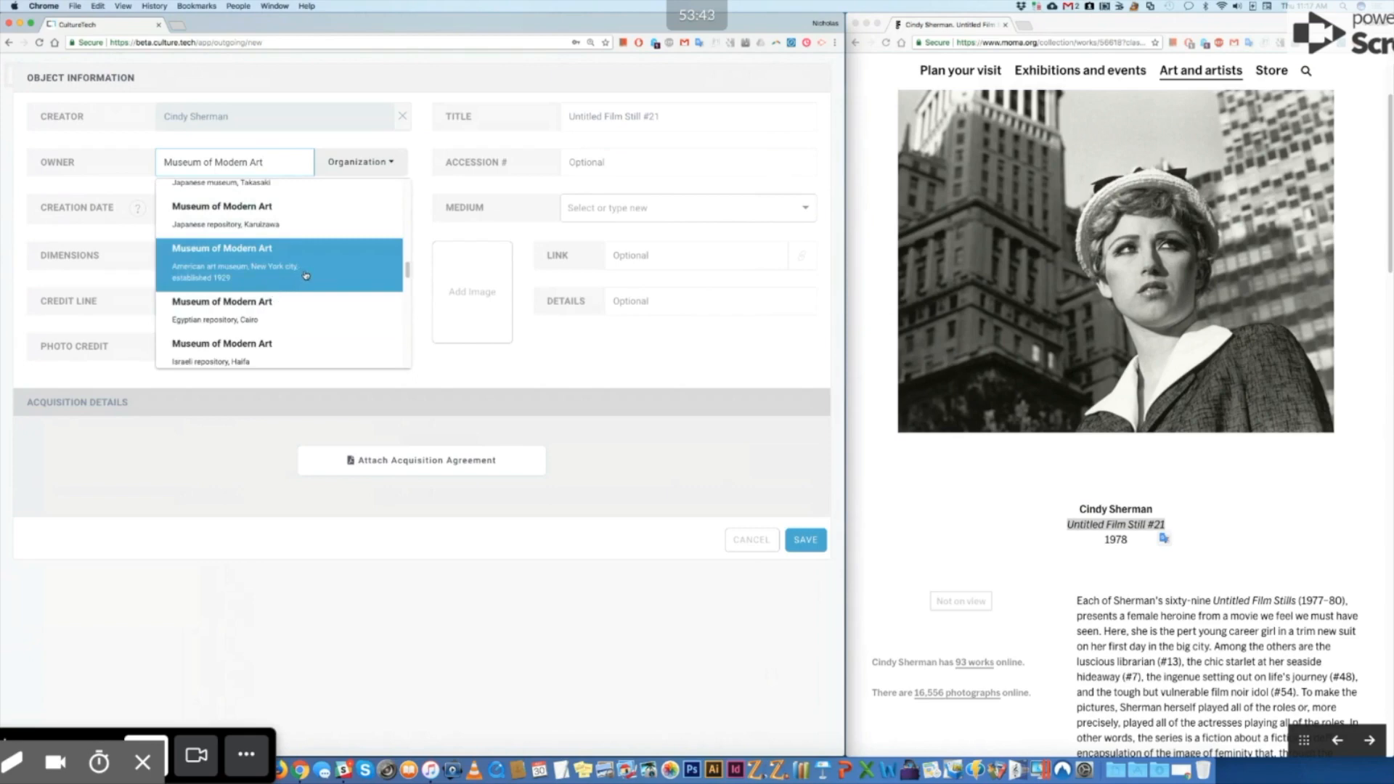
pyautogui.click(306, 276)
pyautogui.click(346, 268)
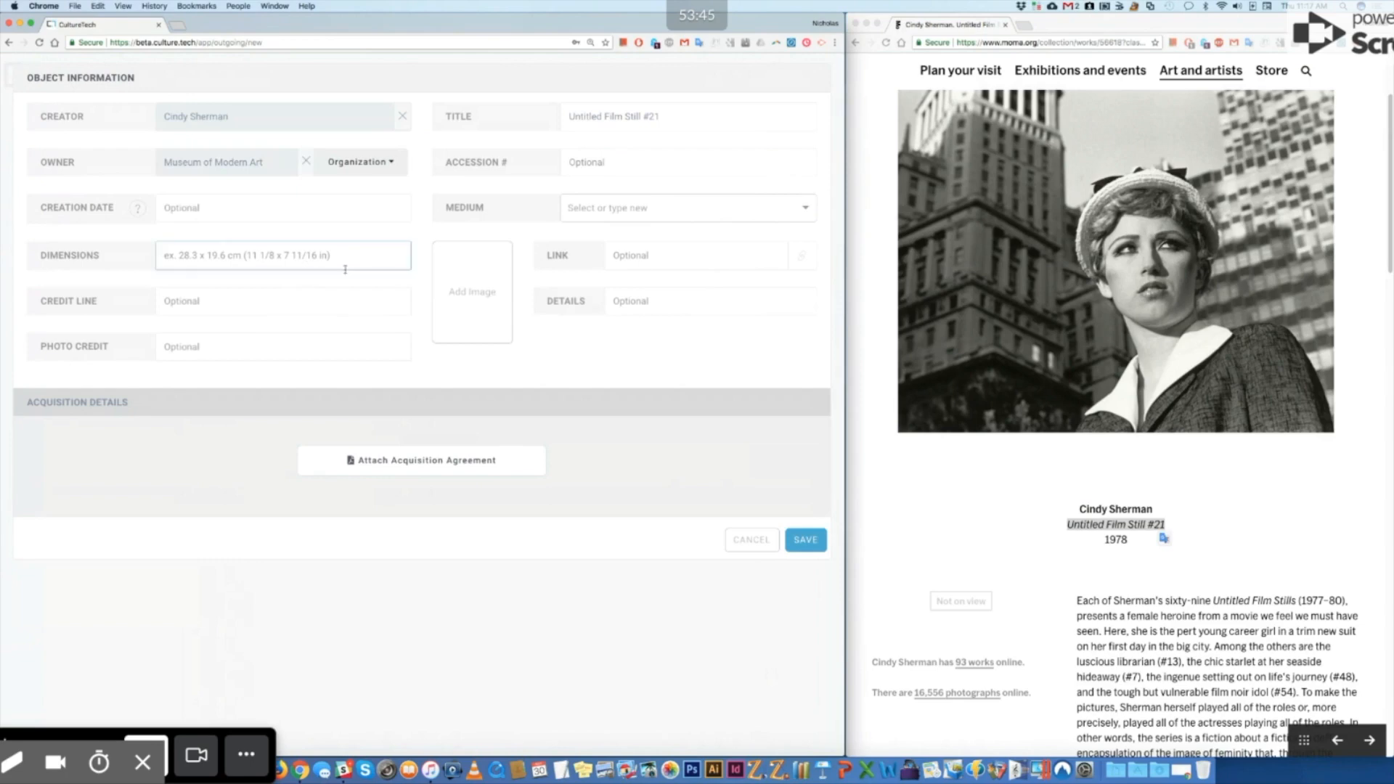
# Step: Enter accession number 830.1995 and creation date 1978
pyautogui.scroll(-10, 1122, 497)
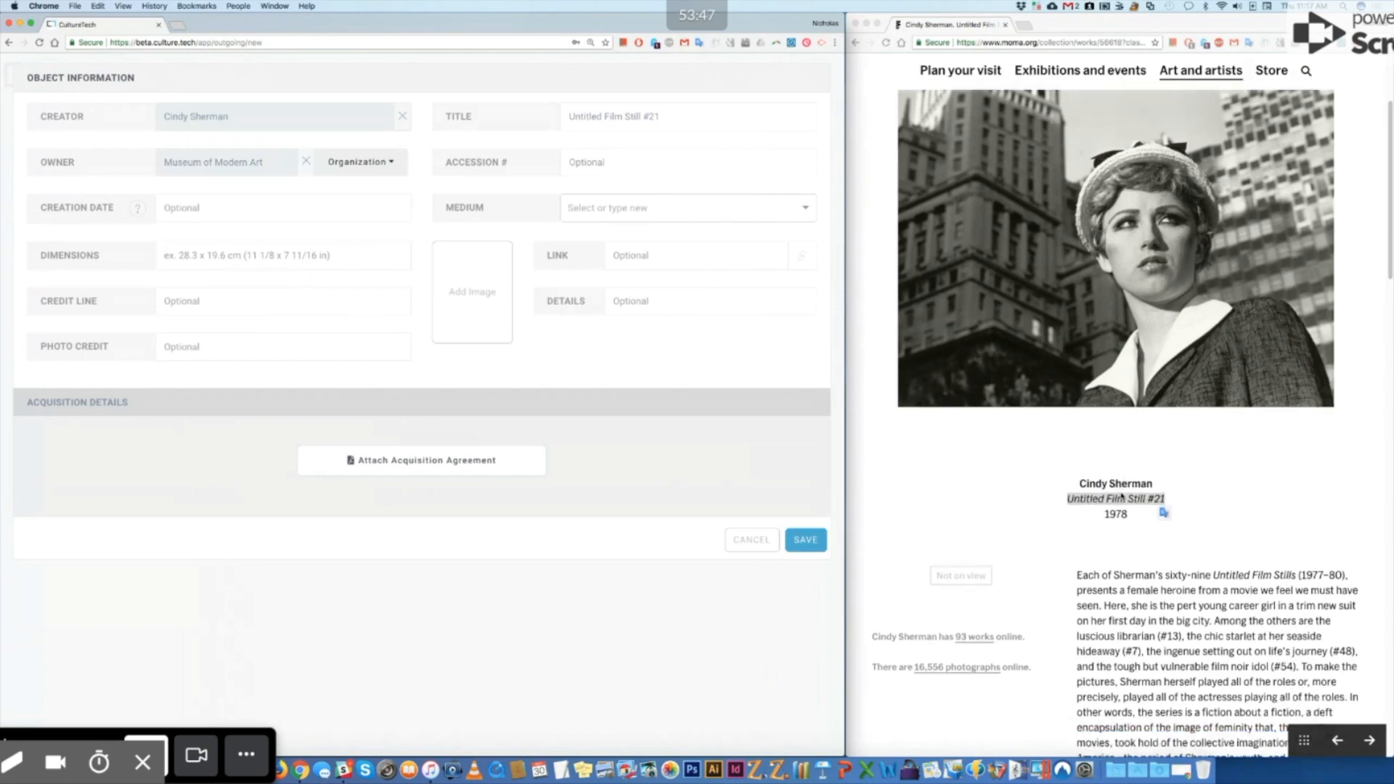
pyautogui.moveTo(1132, 715); pyautogui.dragTo(1075, 715)
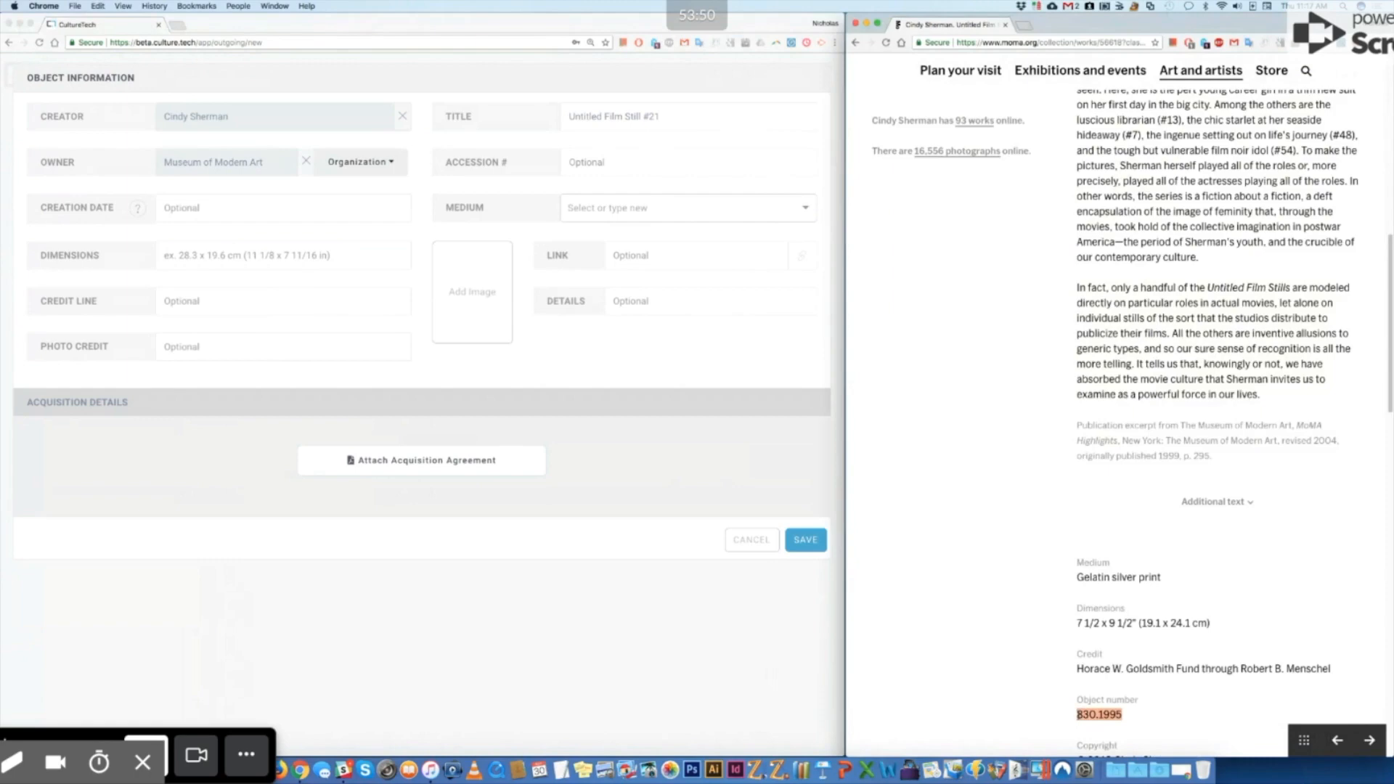
pyautogui.click(662, 159)
pyautogui.press('super+v')
pyautogui.click(267, 205)
pyautogui.write('1978')
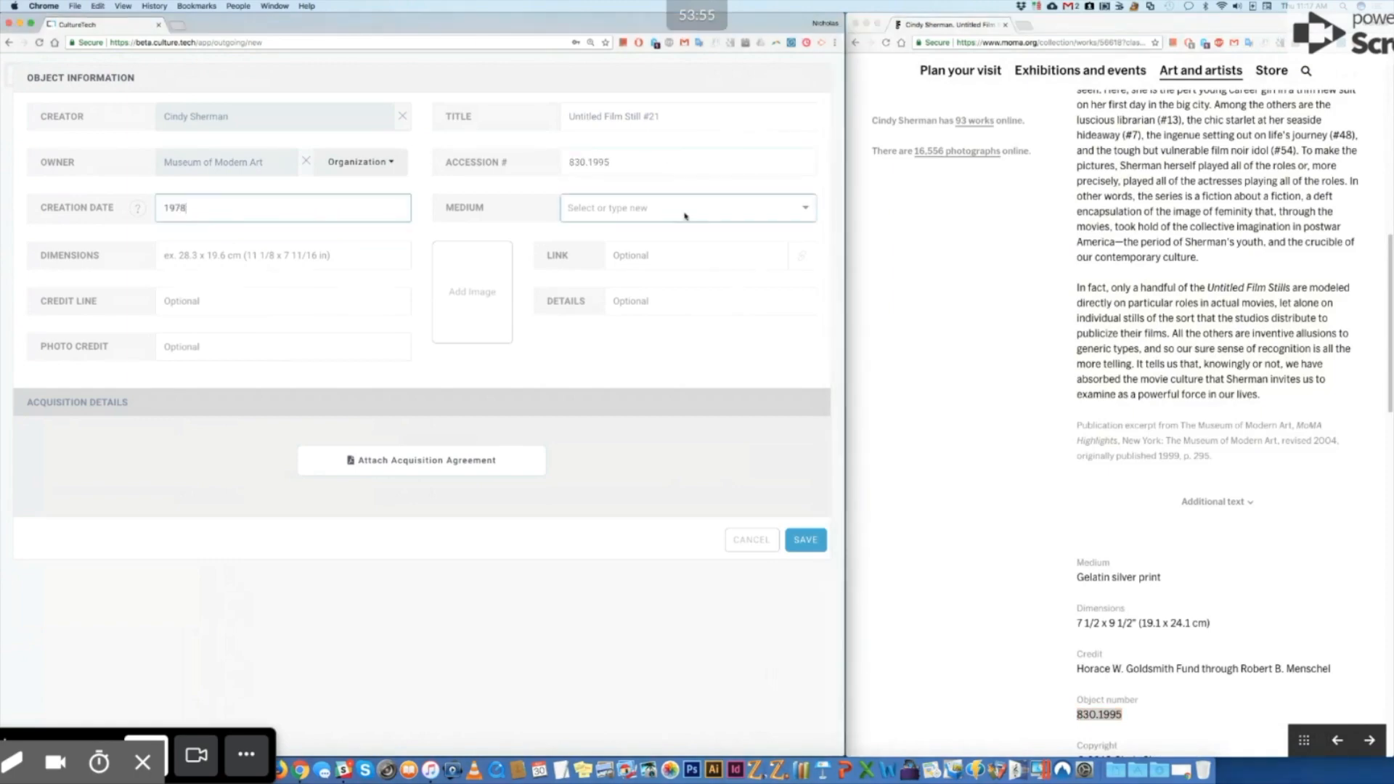
# Step: Set the medium to Gelatin silver print, copied from the MoMA page
pyautogui.click(1124, 582)
pyautogui.moveTo(1078, 577); pyautogui.dragTo(1161, 578)
pyautogui.press('super+c')
pyautogui.click(679, 216)
pyautogui.press('super+v')
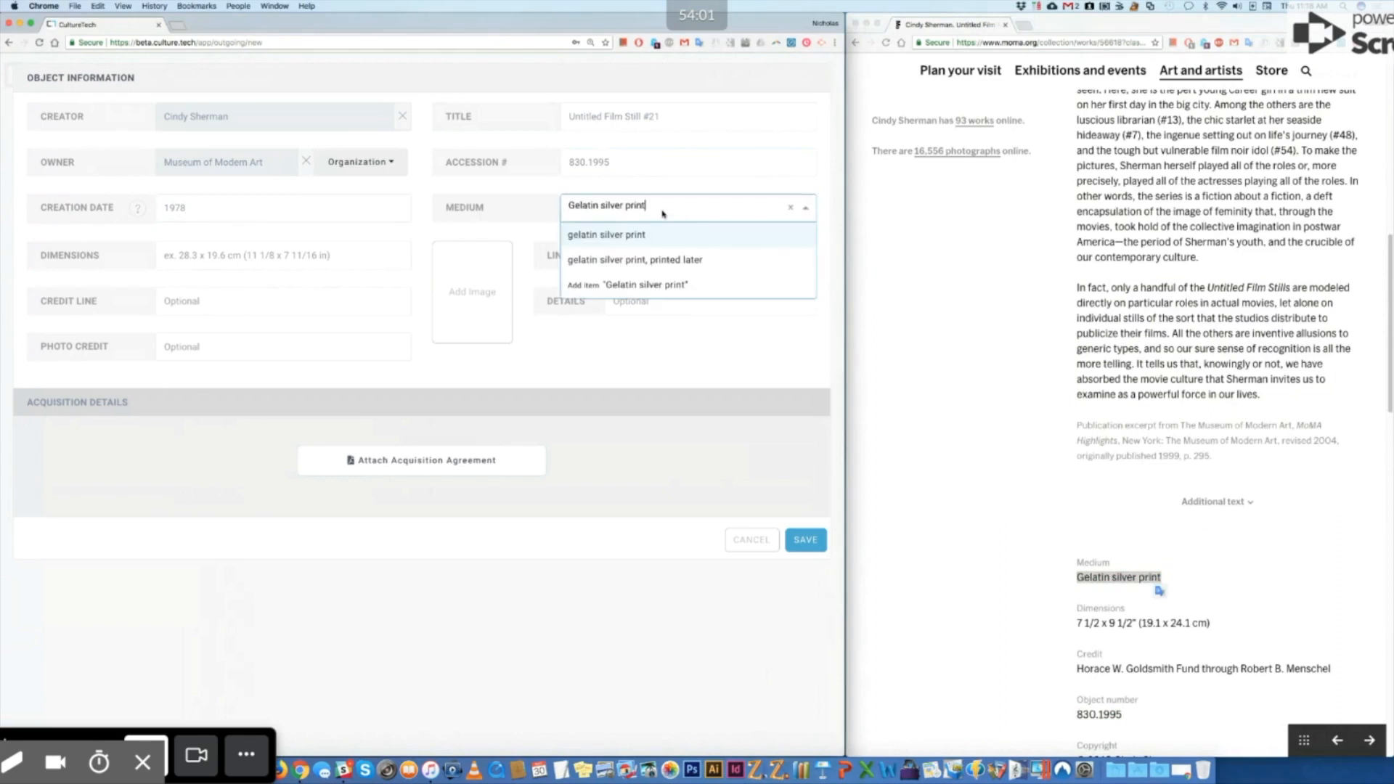
pyautogui.press('Return')
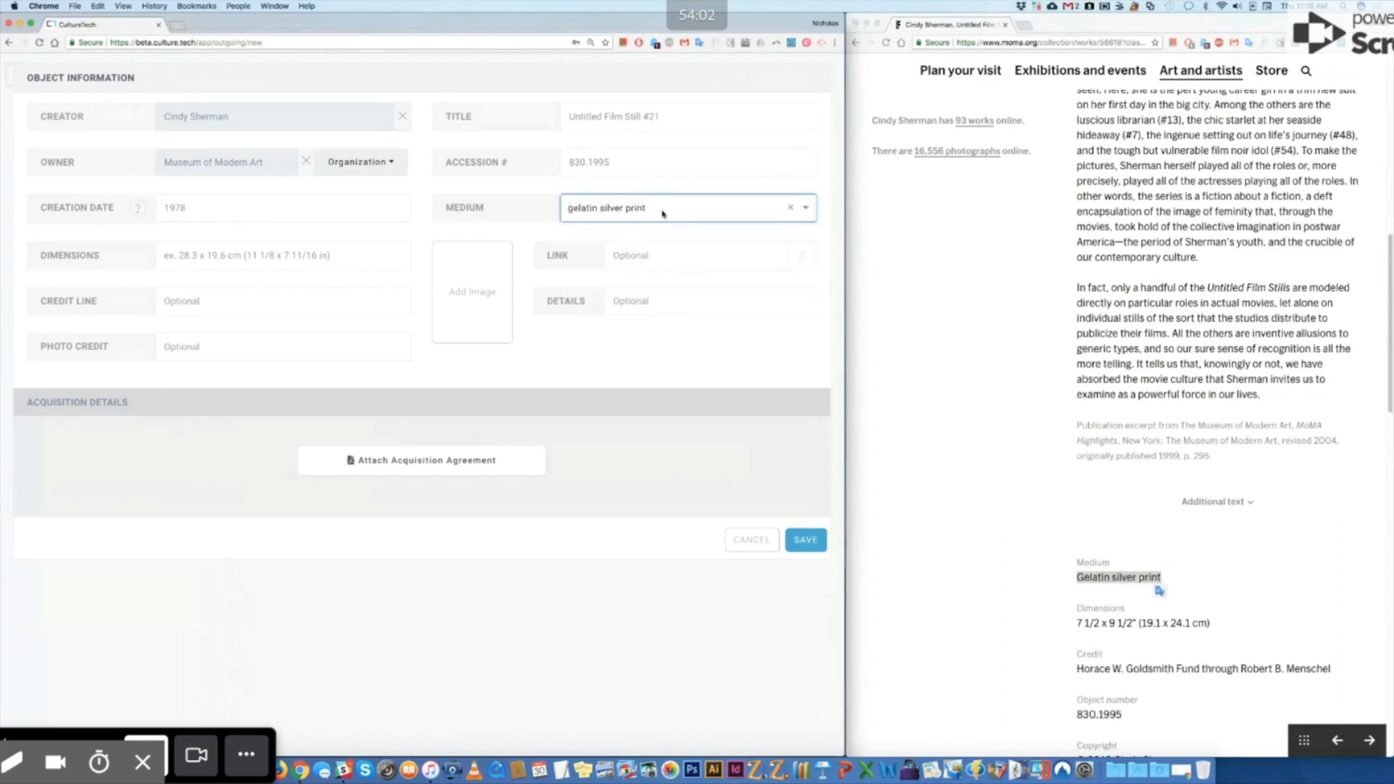
# Step: Paste the MoMA dimensions and credit line into the Dimensions and Credit Line fields
pyautogui.click(1074, 623)
pyautogui.moveTo(1076, 623); pyautogui.dragTo(1209, 623)
pyautogui.press('super+c')
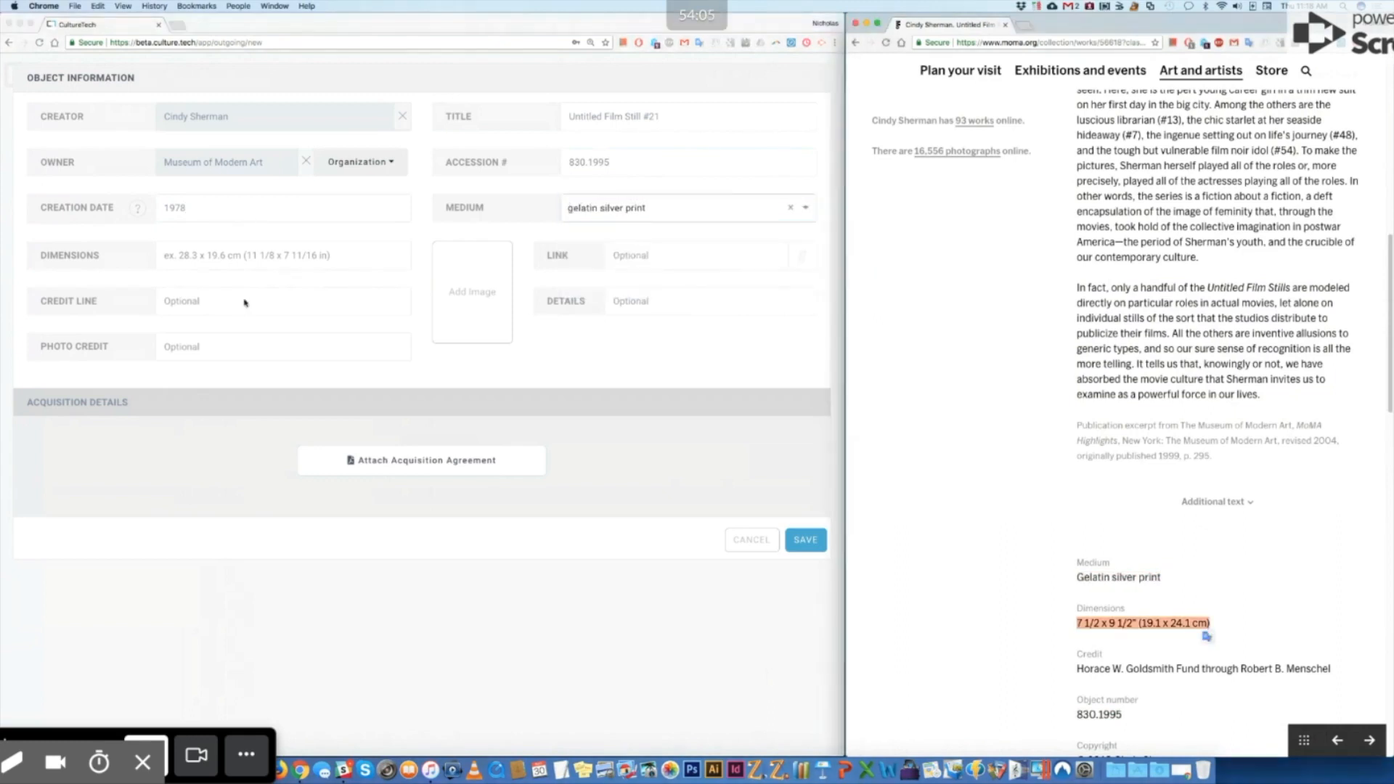
pyautogui.click(213, 255)
pyautogui.press('super+v')
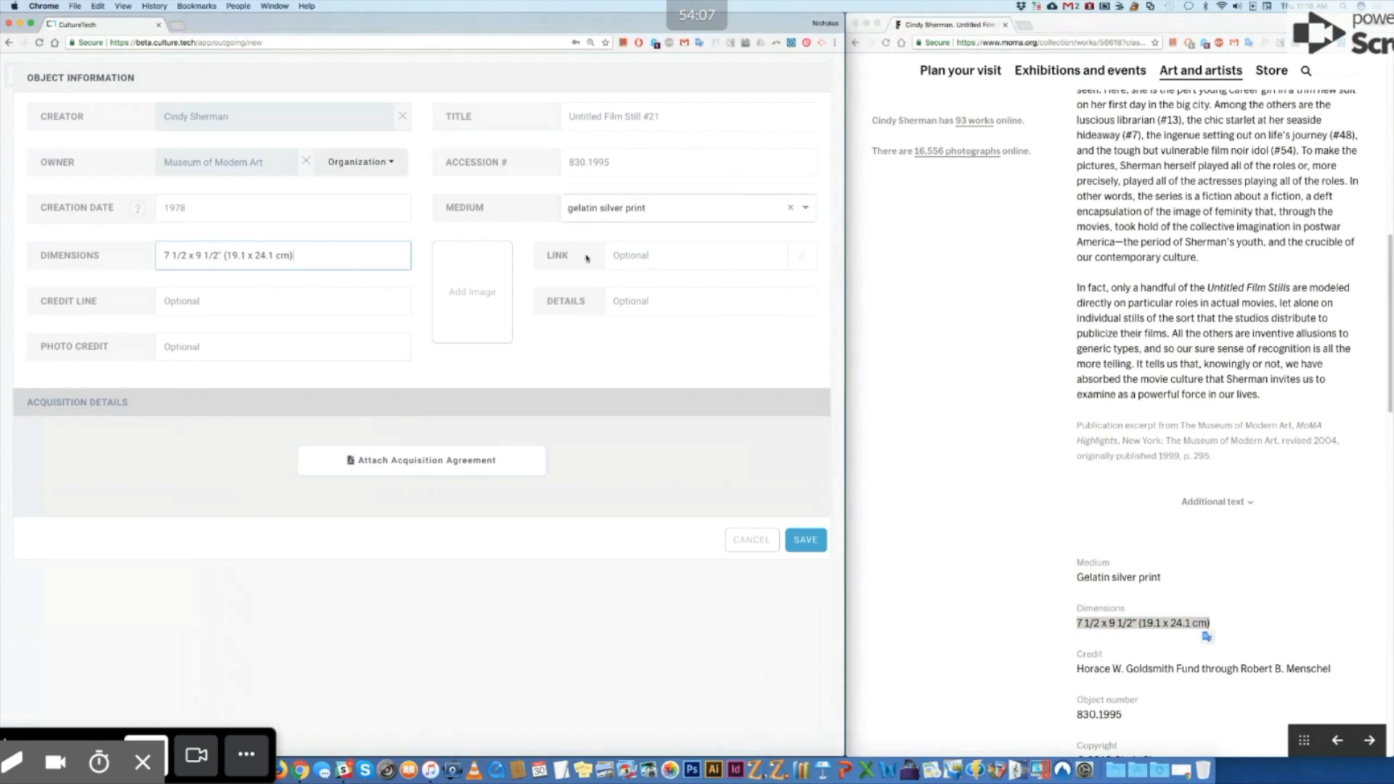
pyautogui.moveTo(1077, 669); pyautogui.dragTo(1344, 669)
pyautogui.press('super+c')
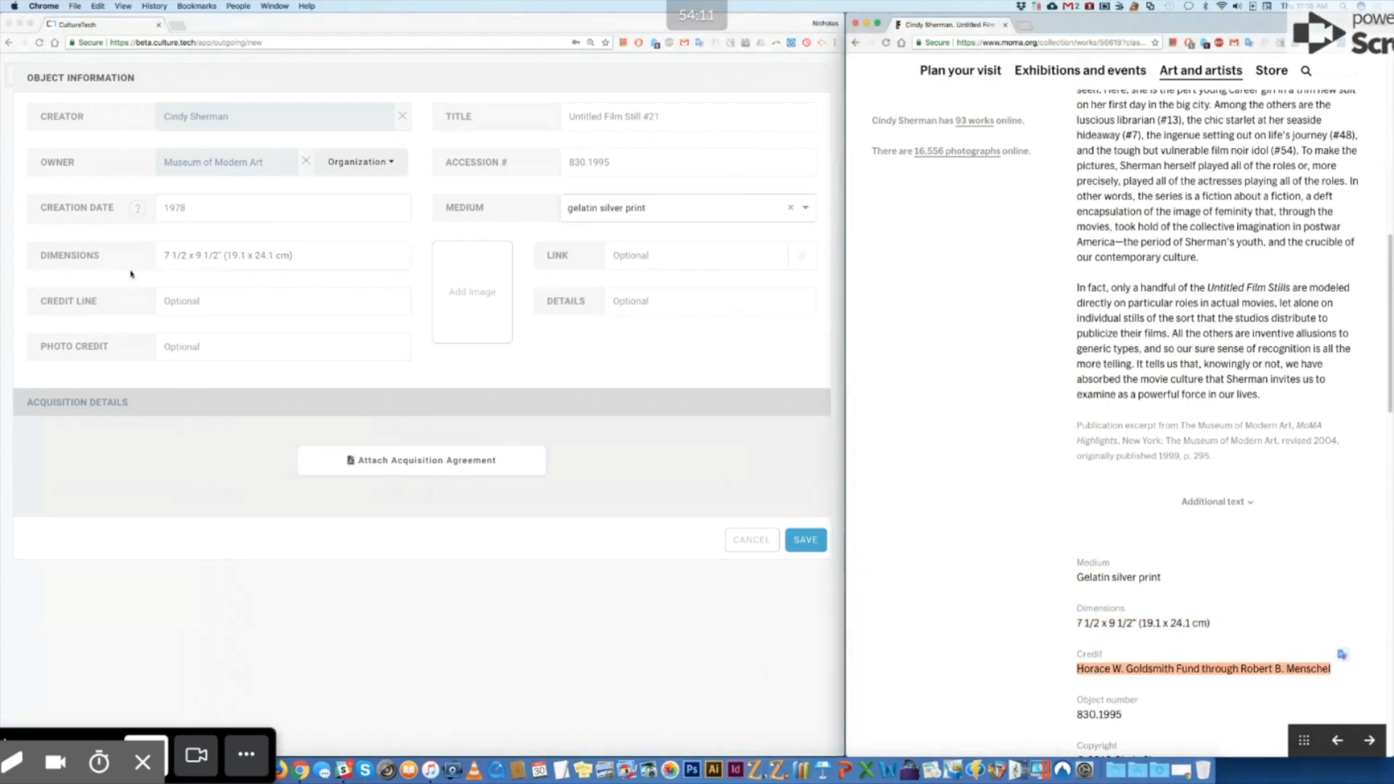
pyautogui.click(192, 302)
pyautogui.click(239, 297)
pyautogui.press('super+v')
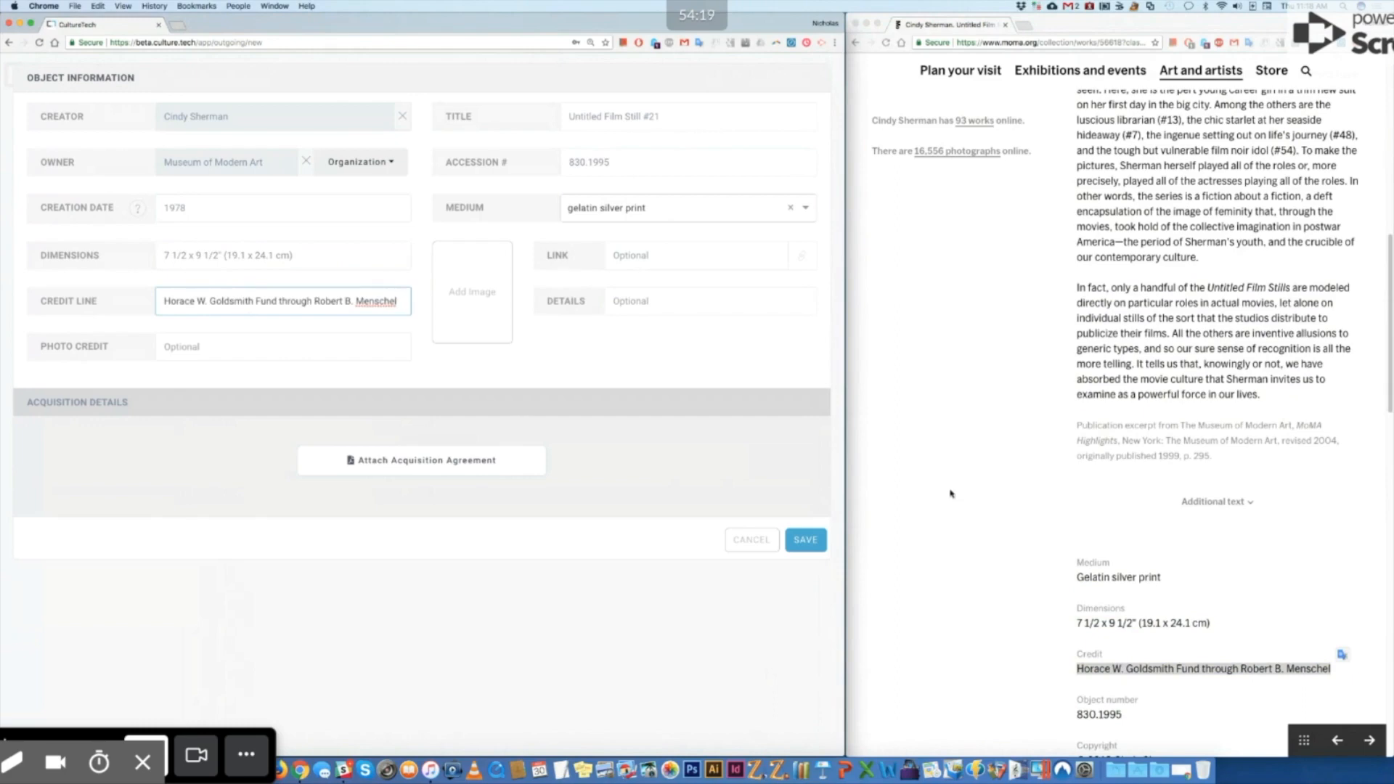
# Step: Upload the Untitled Film Still #21 image to the object
pyautogui.click(489, 299)
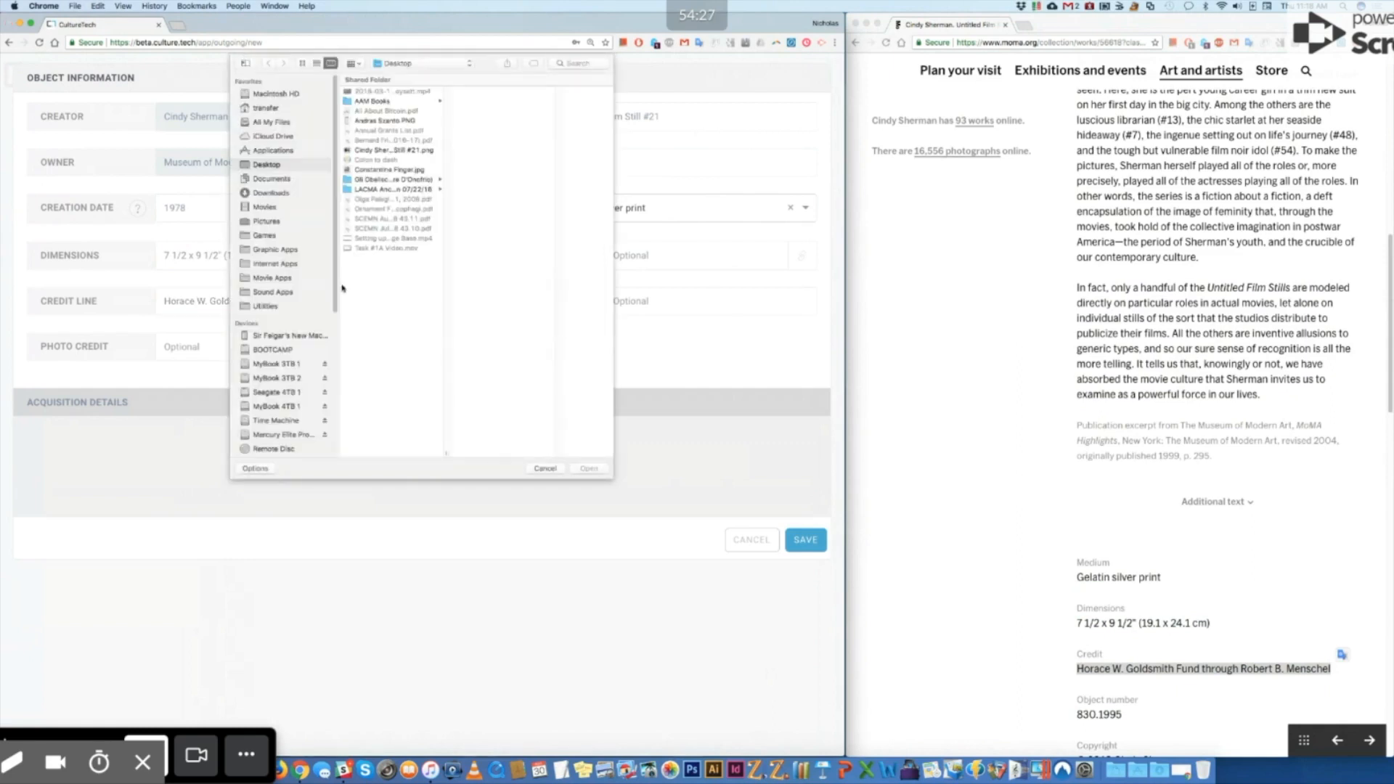
pyautogui.click(392, 149)
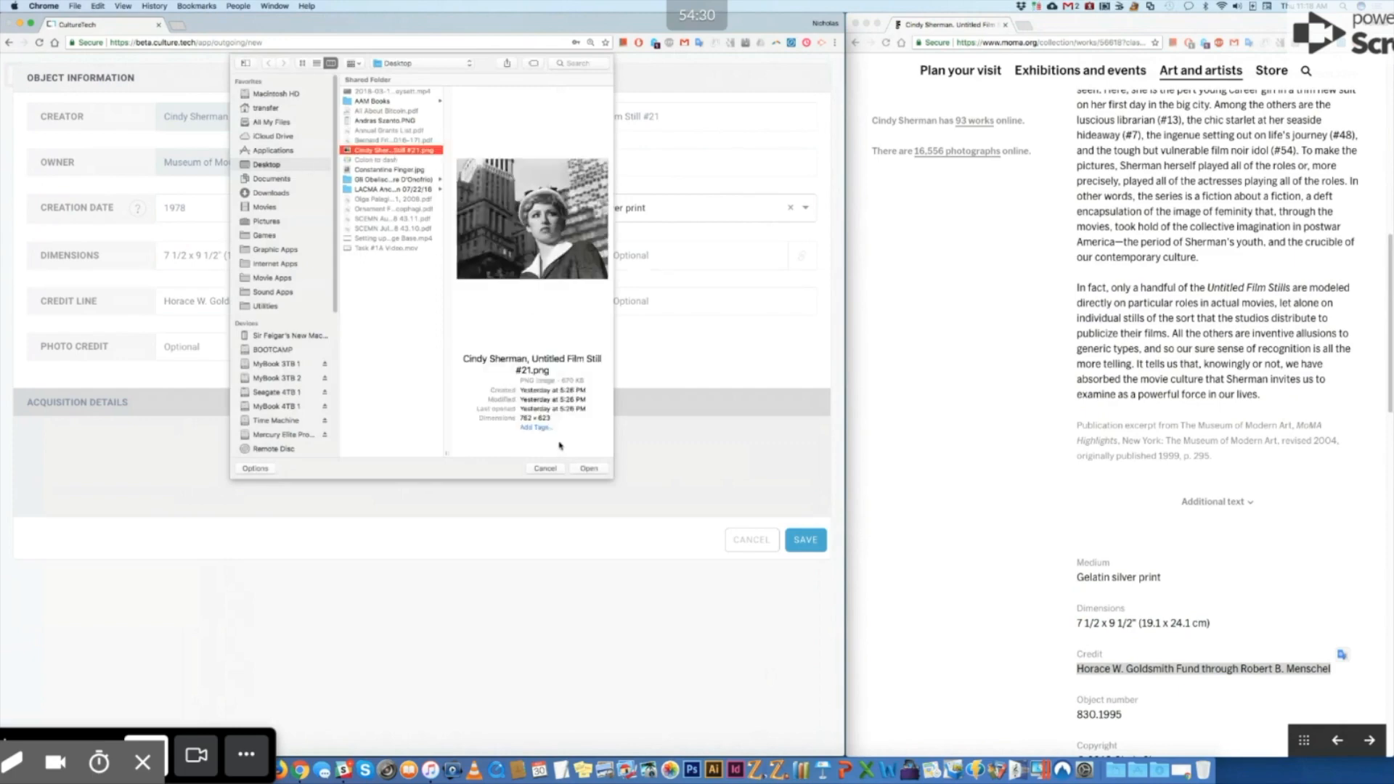
pyautogui.click(599, 468)
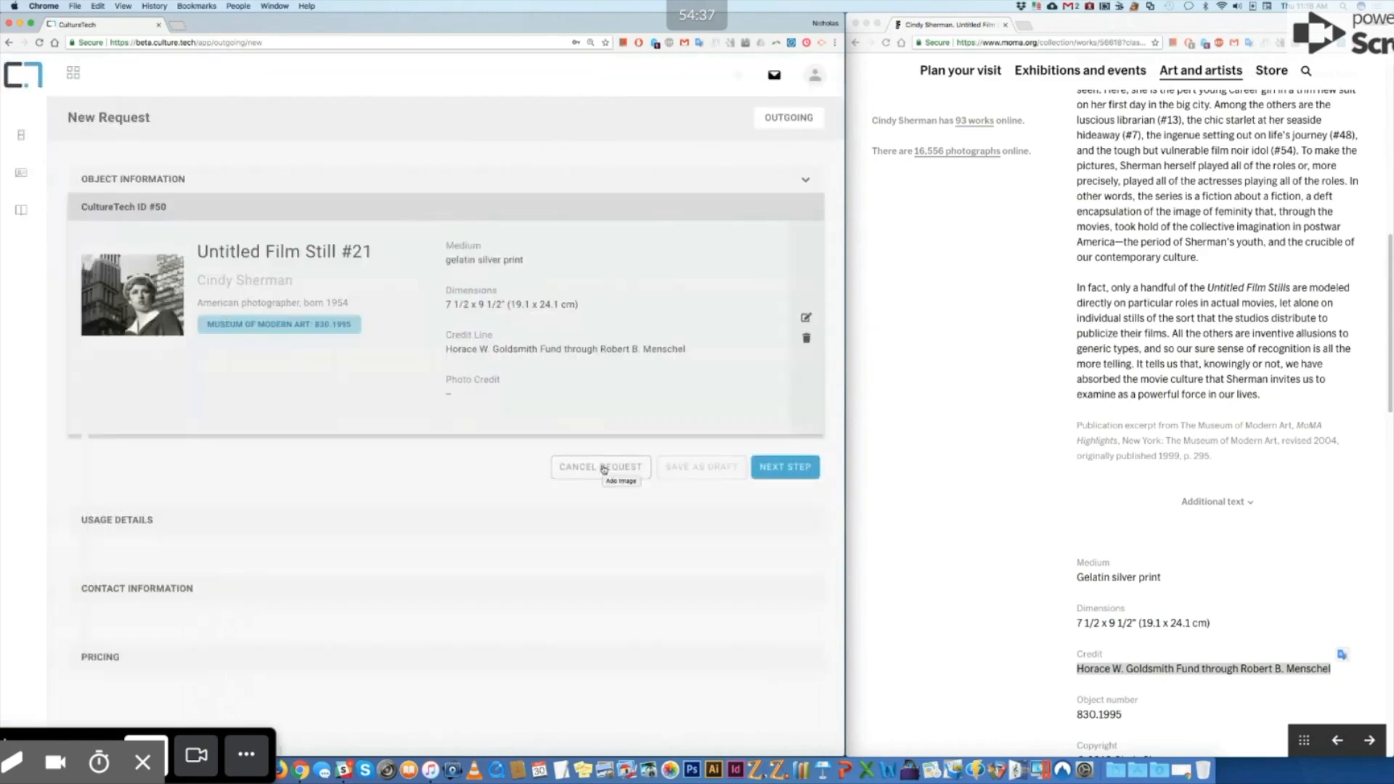
# Step: Add the MoMA page URL as Link and 'From MoMA website' as Details, then save
pyautogui.click(806, 317)
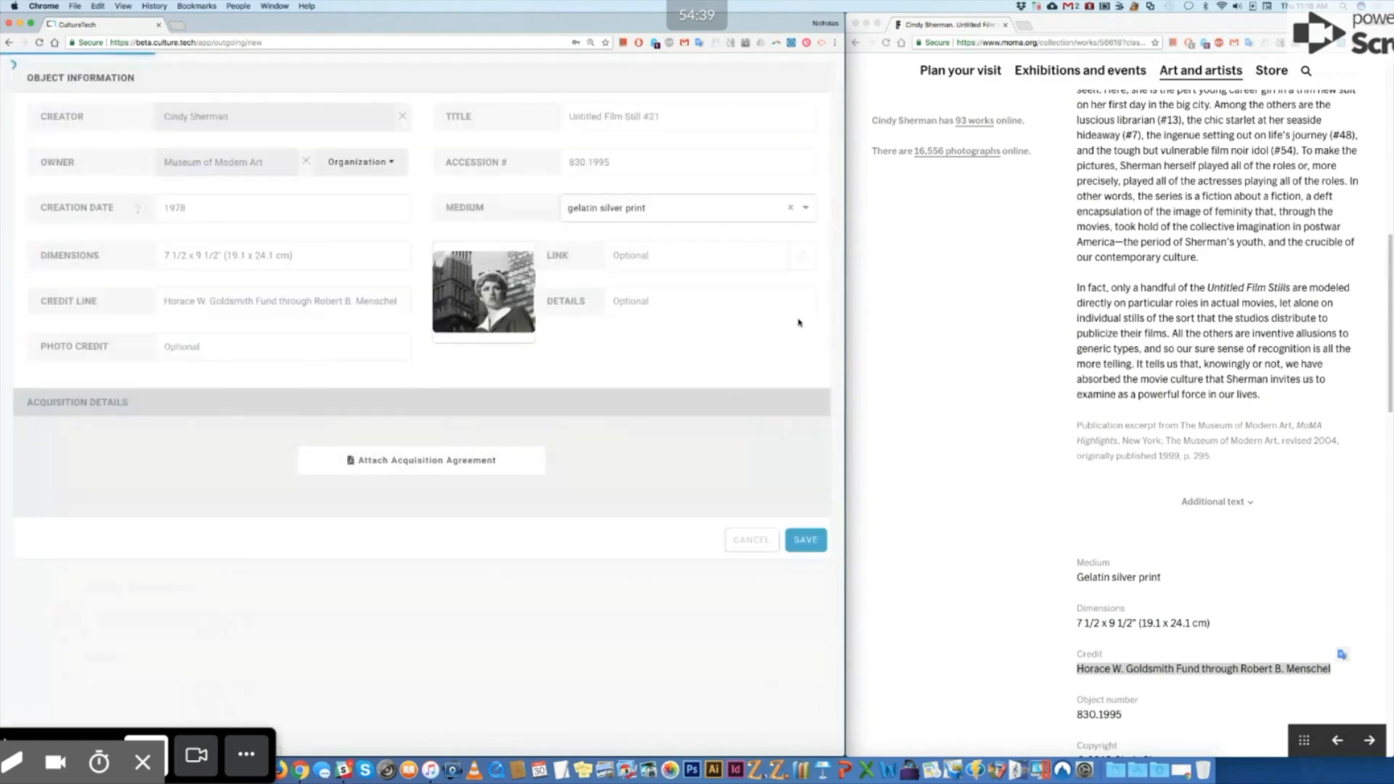
pyautogui.click(671, 262)
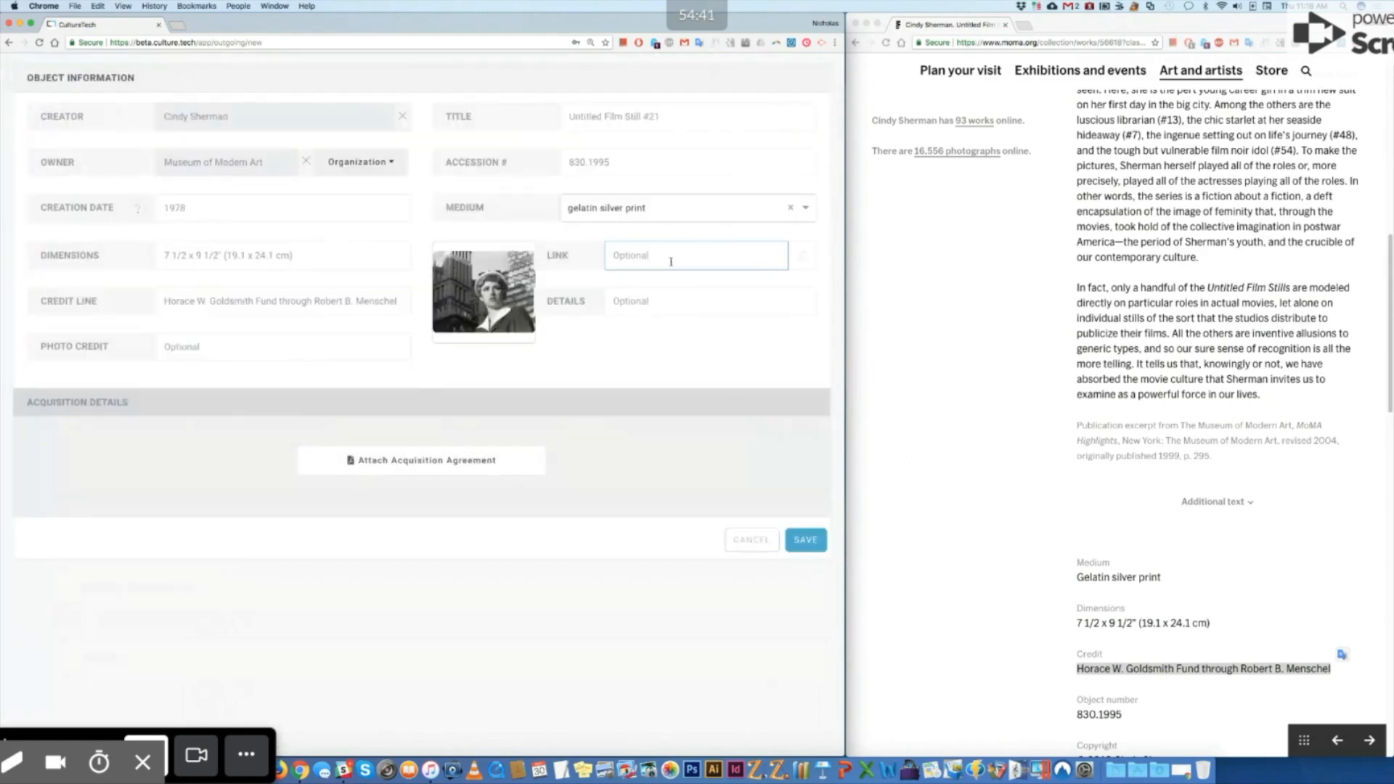
pyautogui.click(1077, 44)
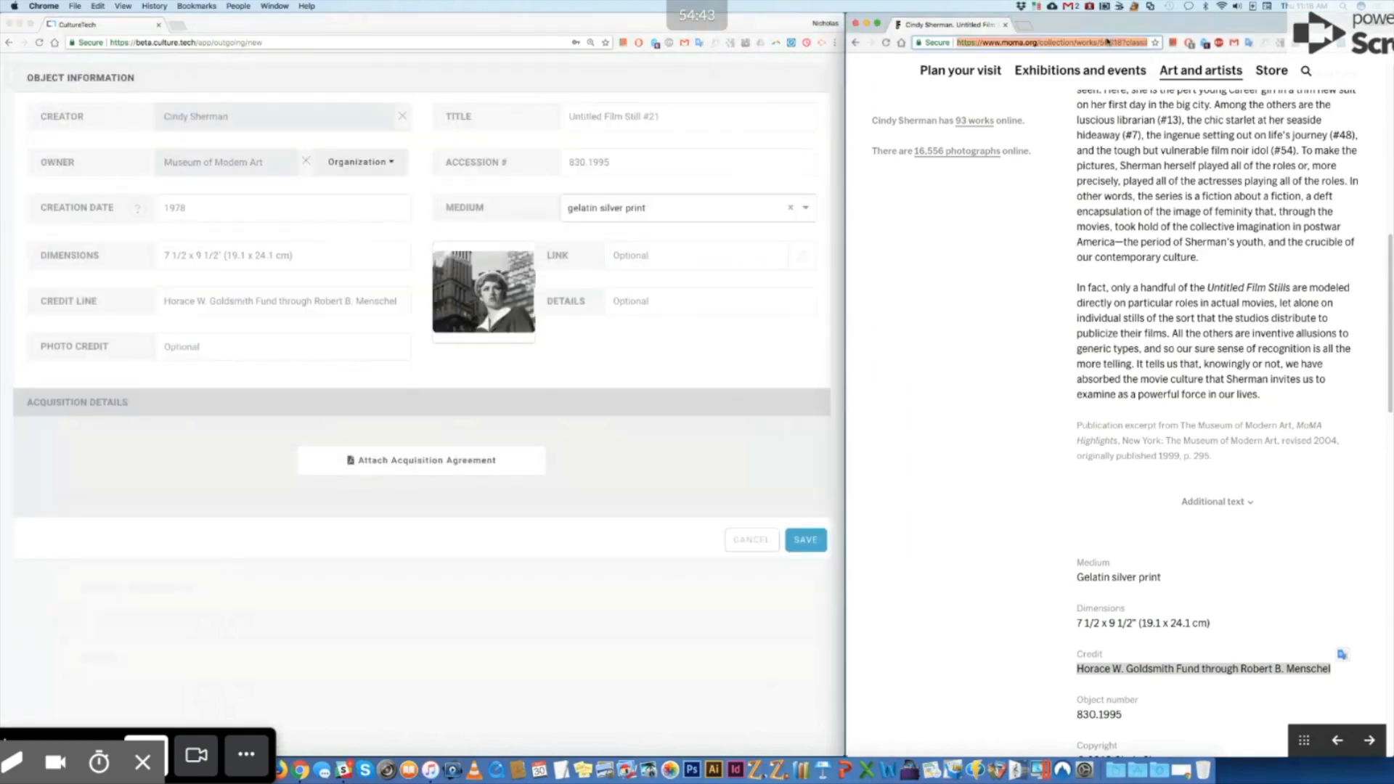
pyautogui.click(639, 256)
pyautogui.press('super+v')
pyautogui.click(665, 298)
pyautogui.write('From ')
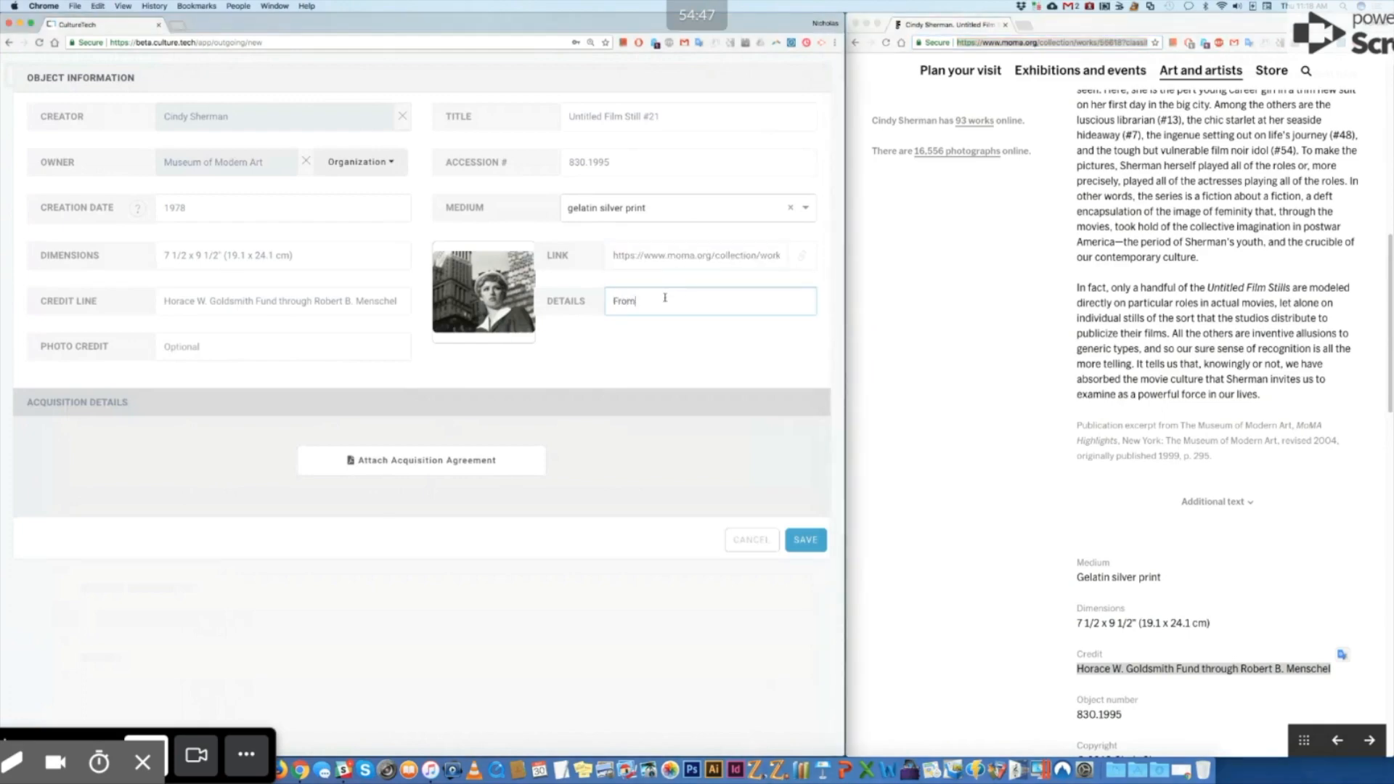
pyautogui.write('MoMA website')
pyautogui.click(797, 540)
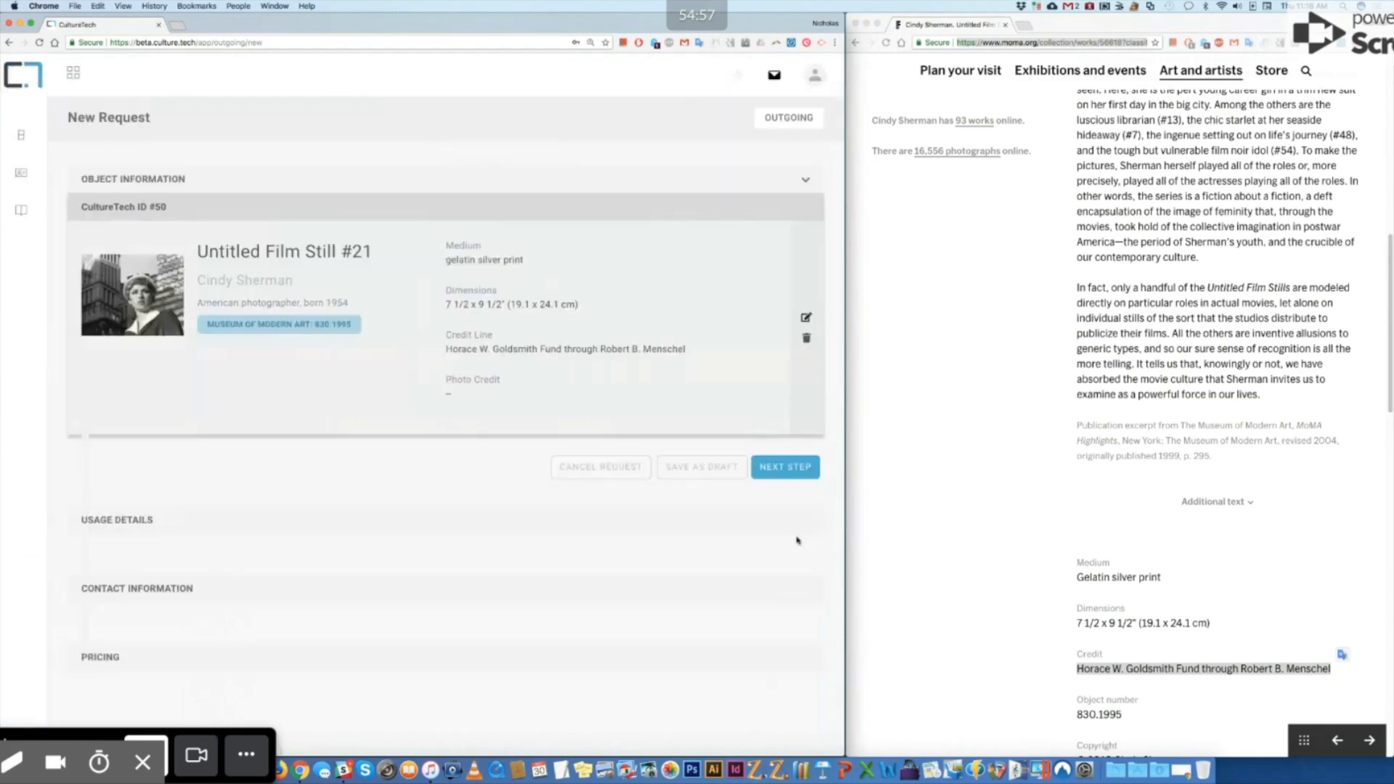
# Step: Set the license type to Copyright, format to Print and usage to Commercial
pyautogui.click(798, 467)
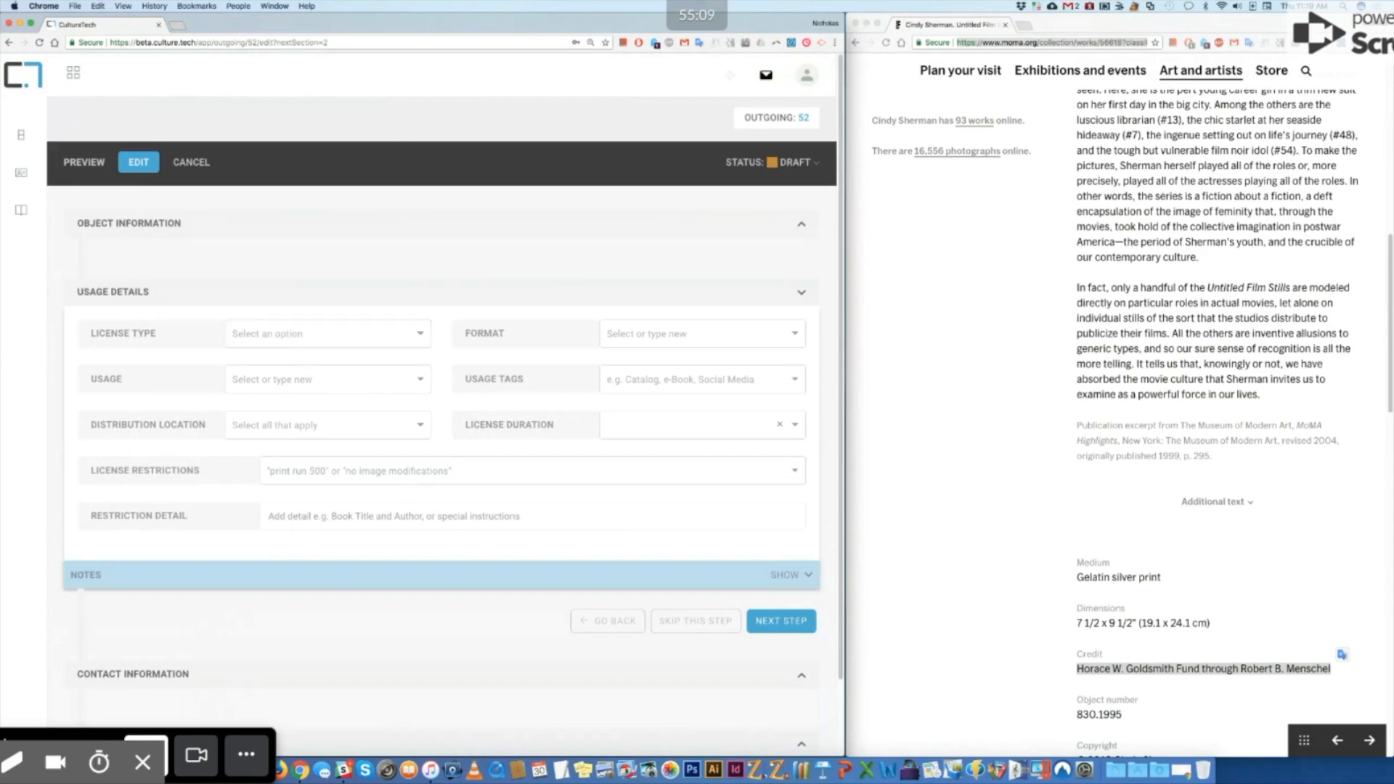
pyautogui.click(429, 342)
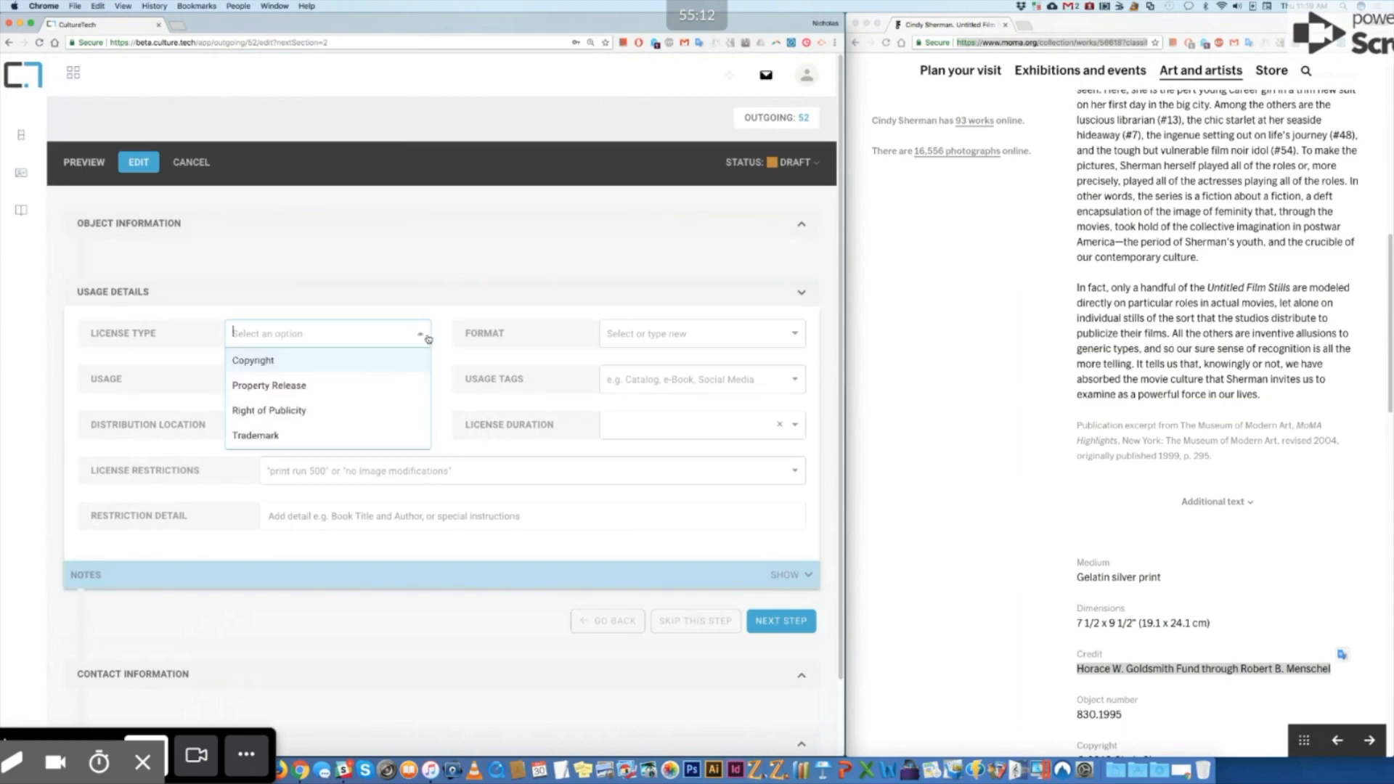
pyautogui.click(384, 367)
pyautogui.click(793, 337)
pyautogui.click(623, 407)
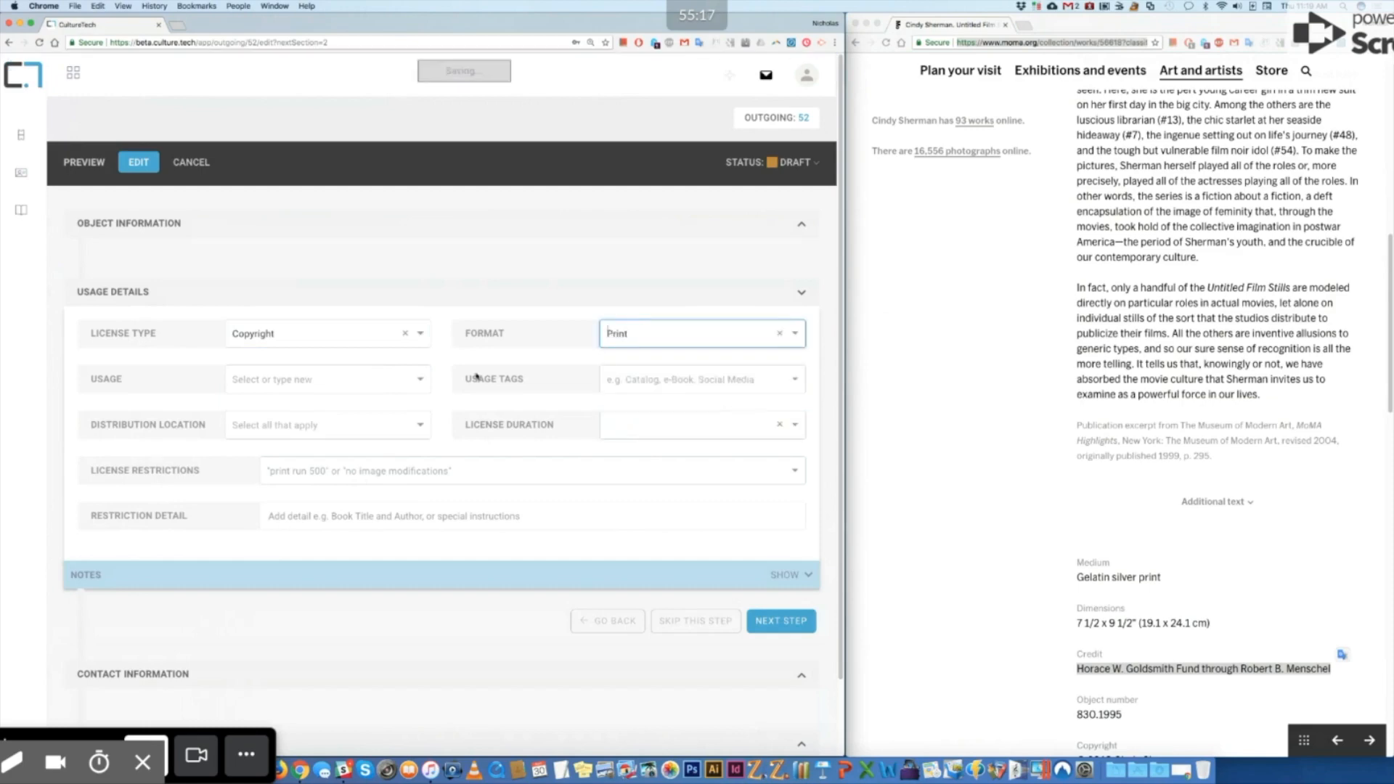
pyautogui.click(419, 382)
pyautogui.click(370, 431)
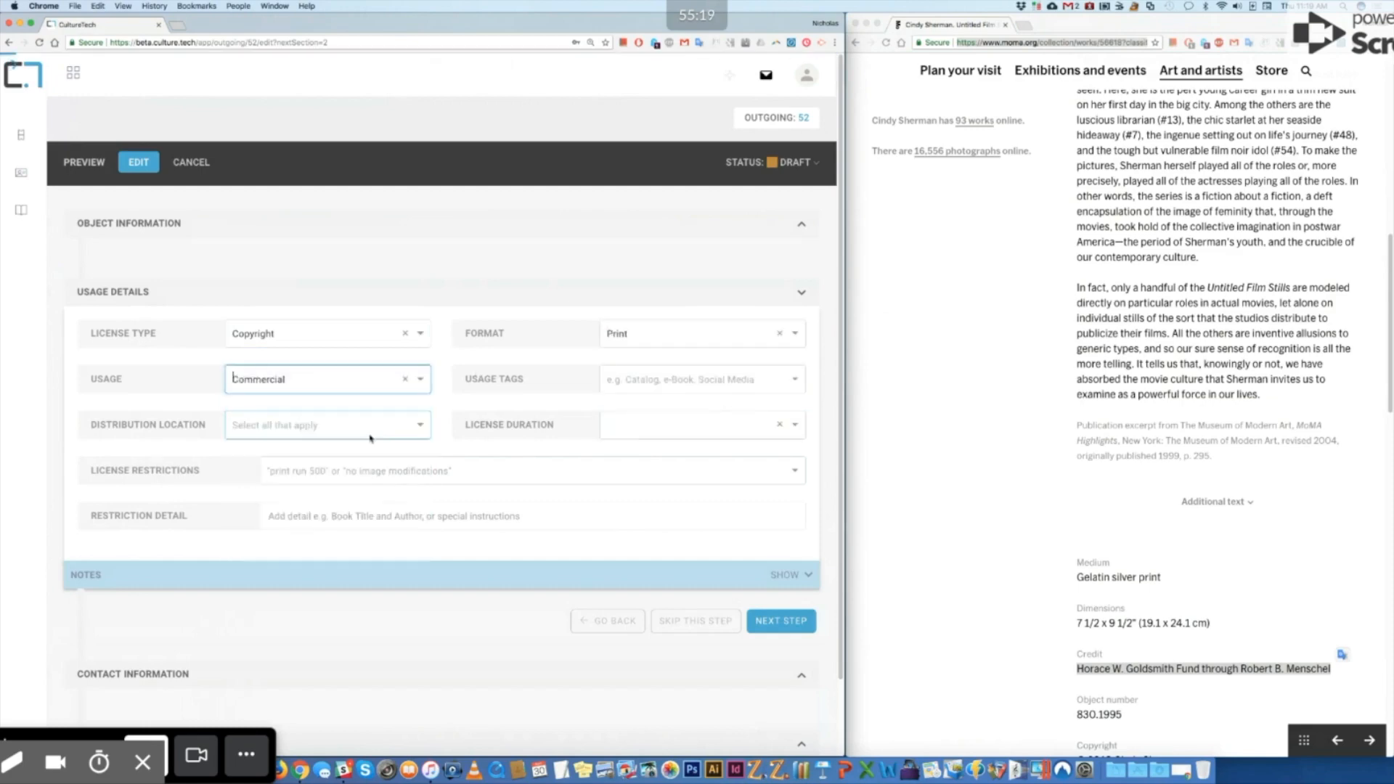
# Step: Add the Postcard tag, United States distribution and a Time Limited licence duration
pyautogui.click(675, 385)
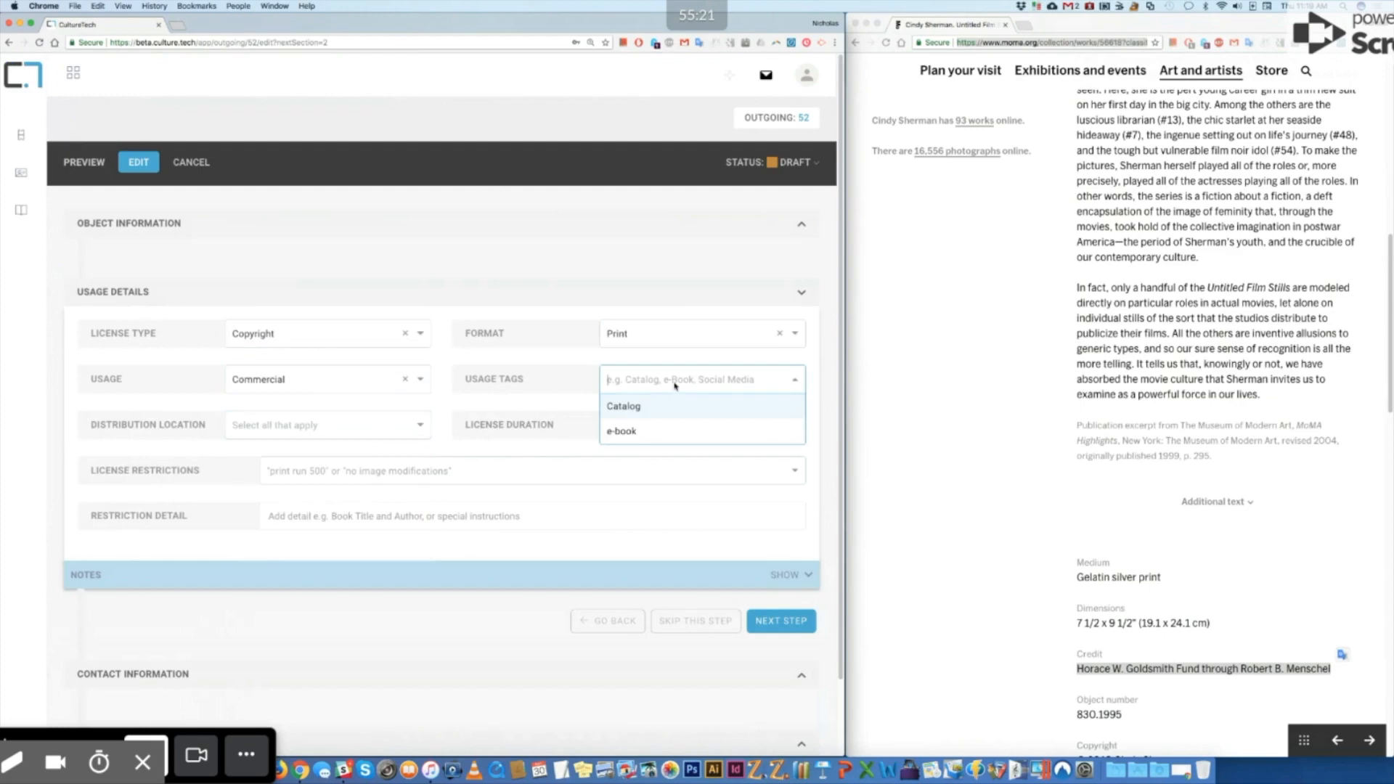
pyautogui.write('Po')
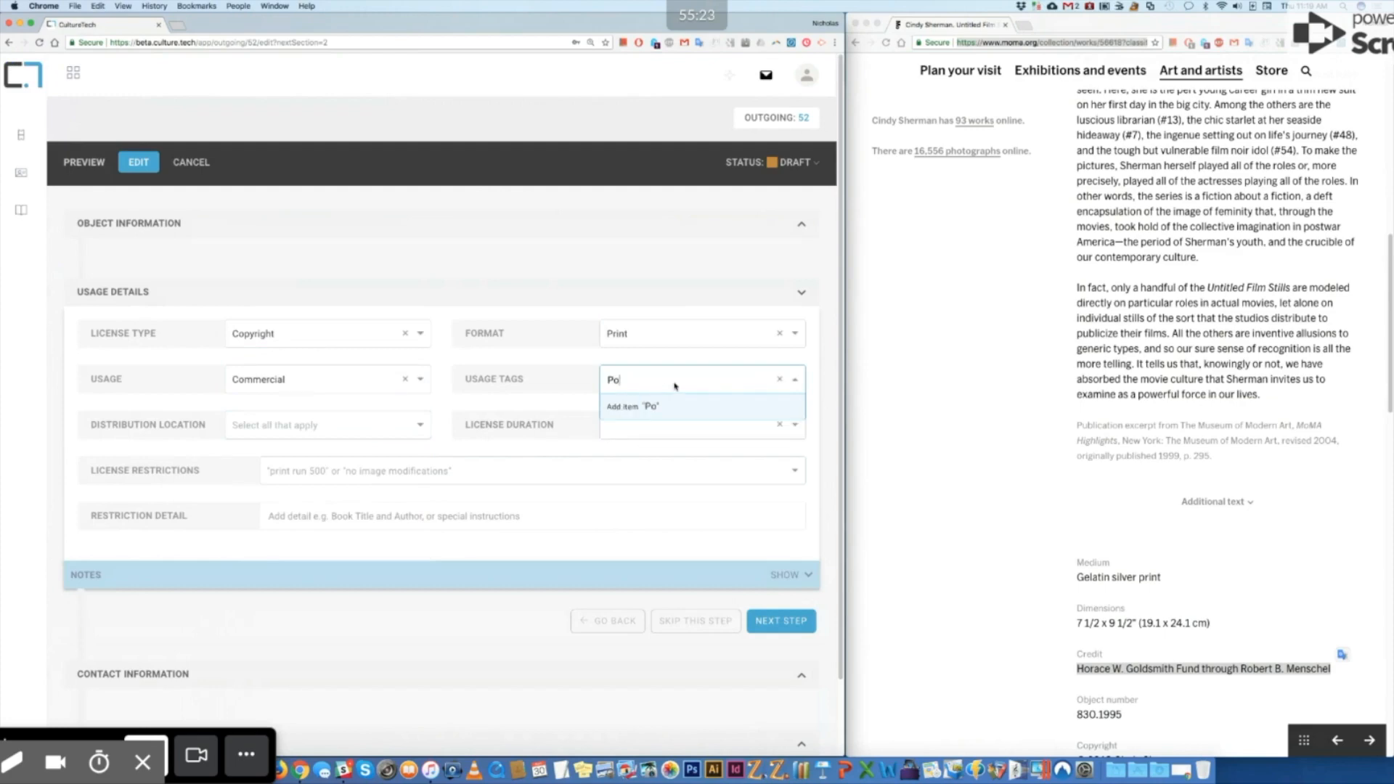
pyautogui.write('stcard')
pyautogui.press('Return')
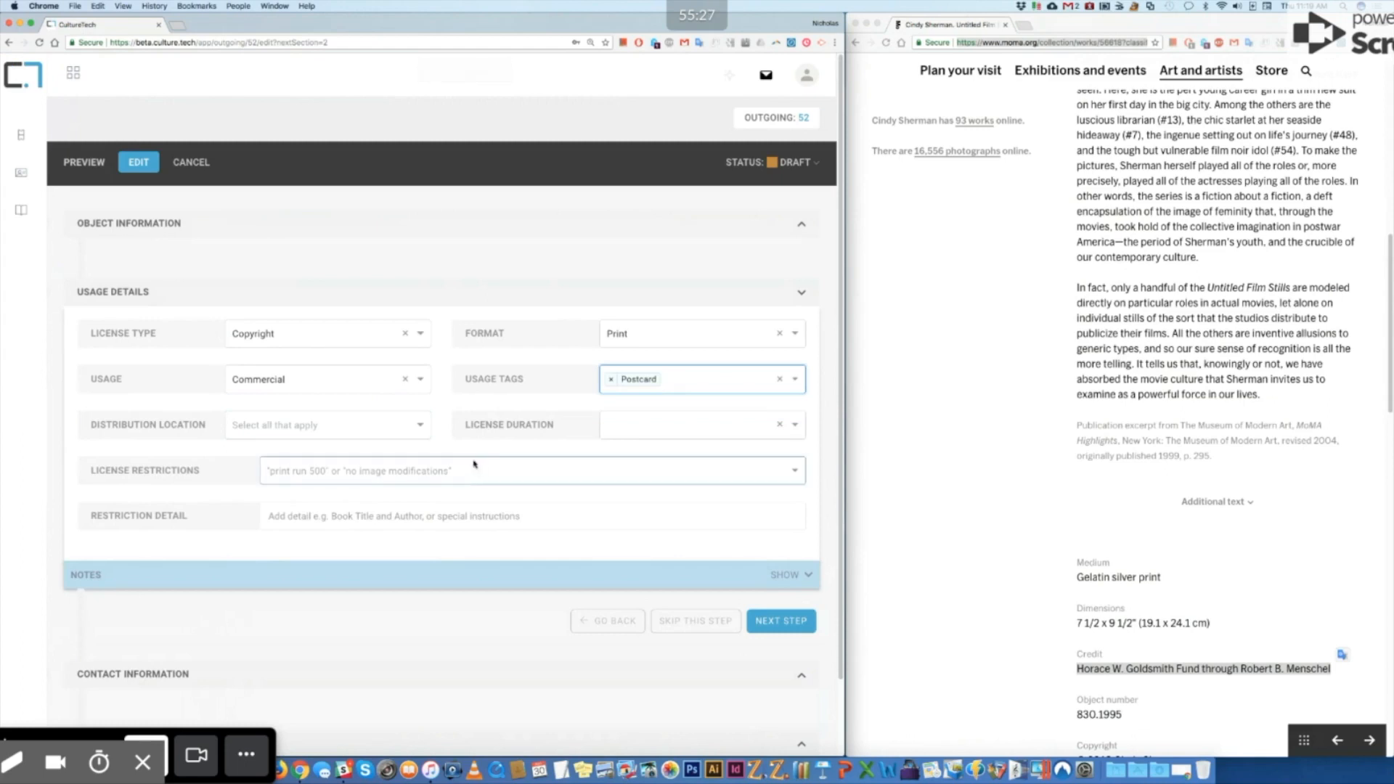
pyautogui.click(423, 430)
pyautogui.write('United S')
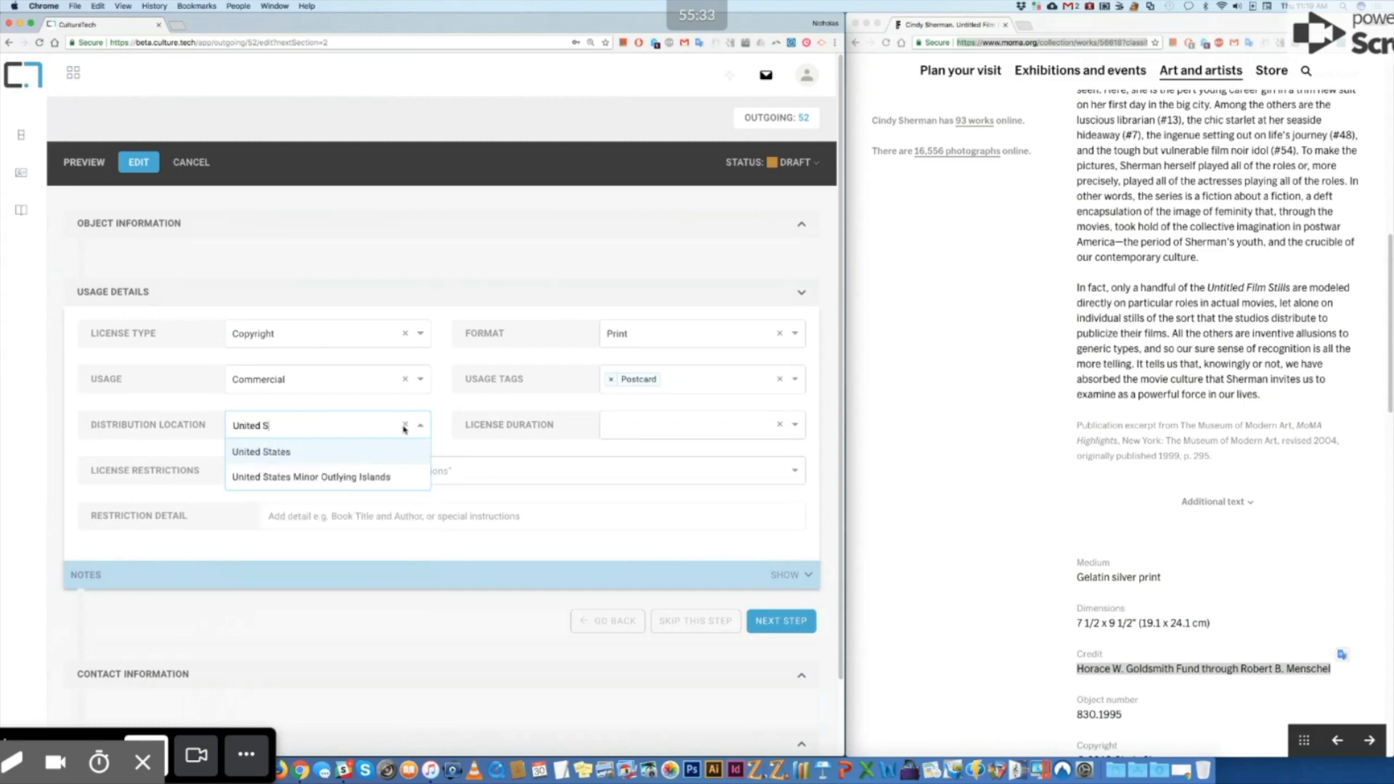
pyautogui.click(315, 453)
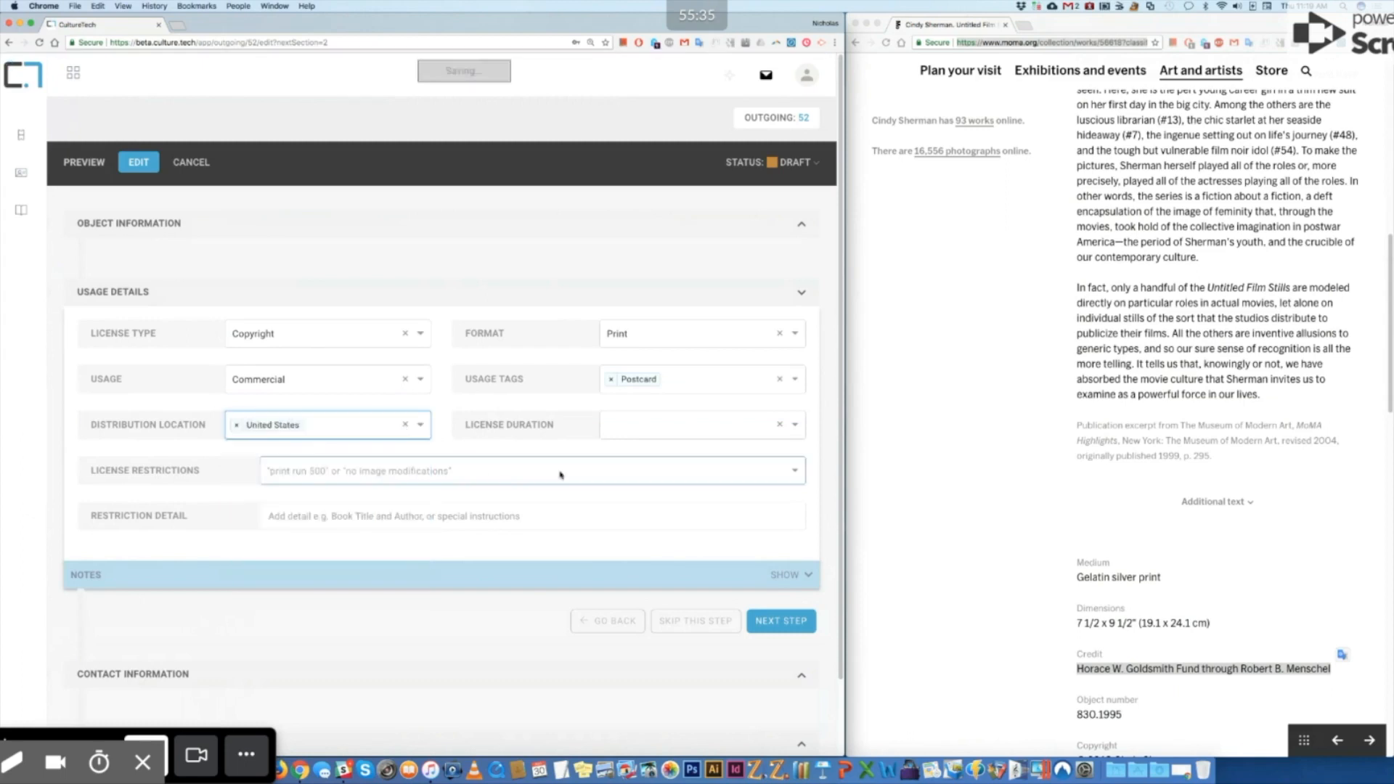
pyautogui.click(680, 434)
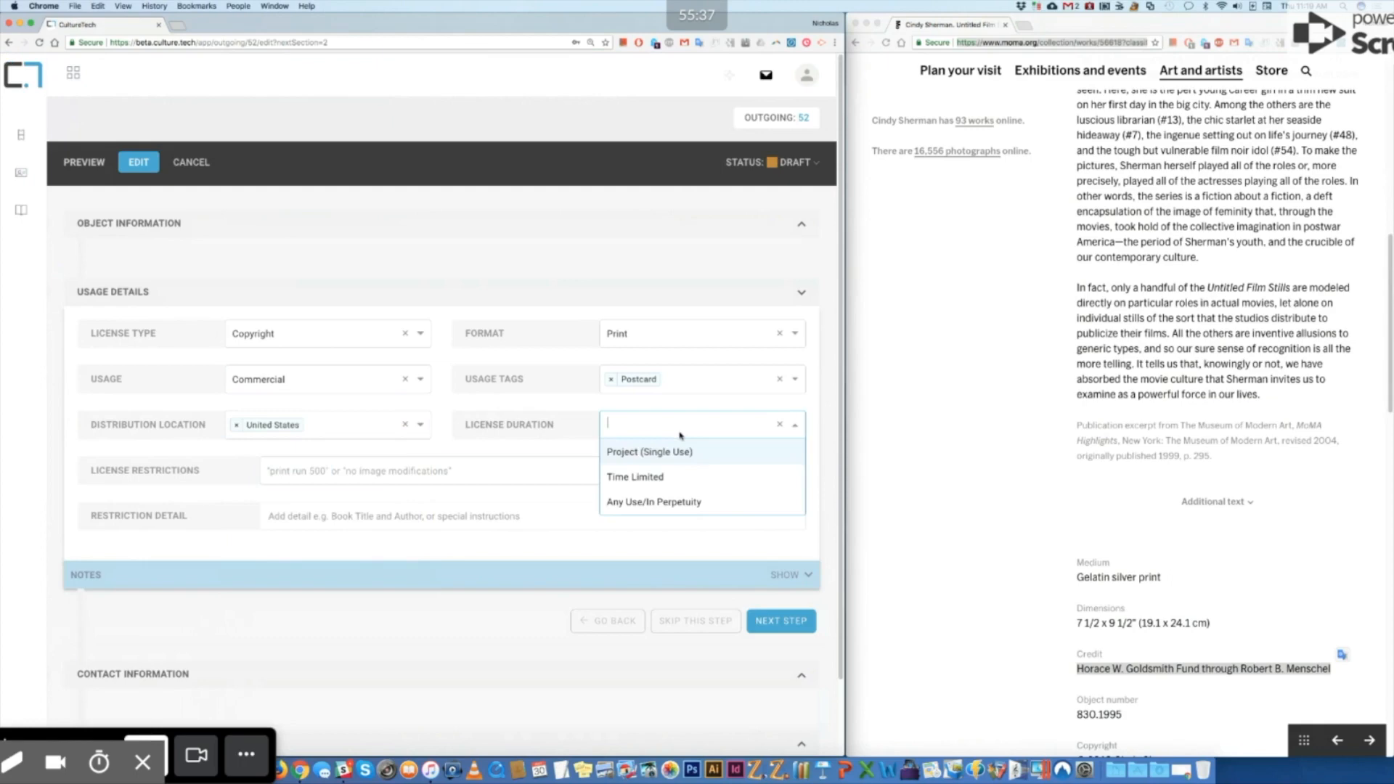
pyautogui.click(665, 479)
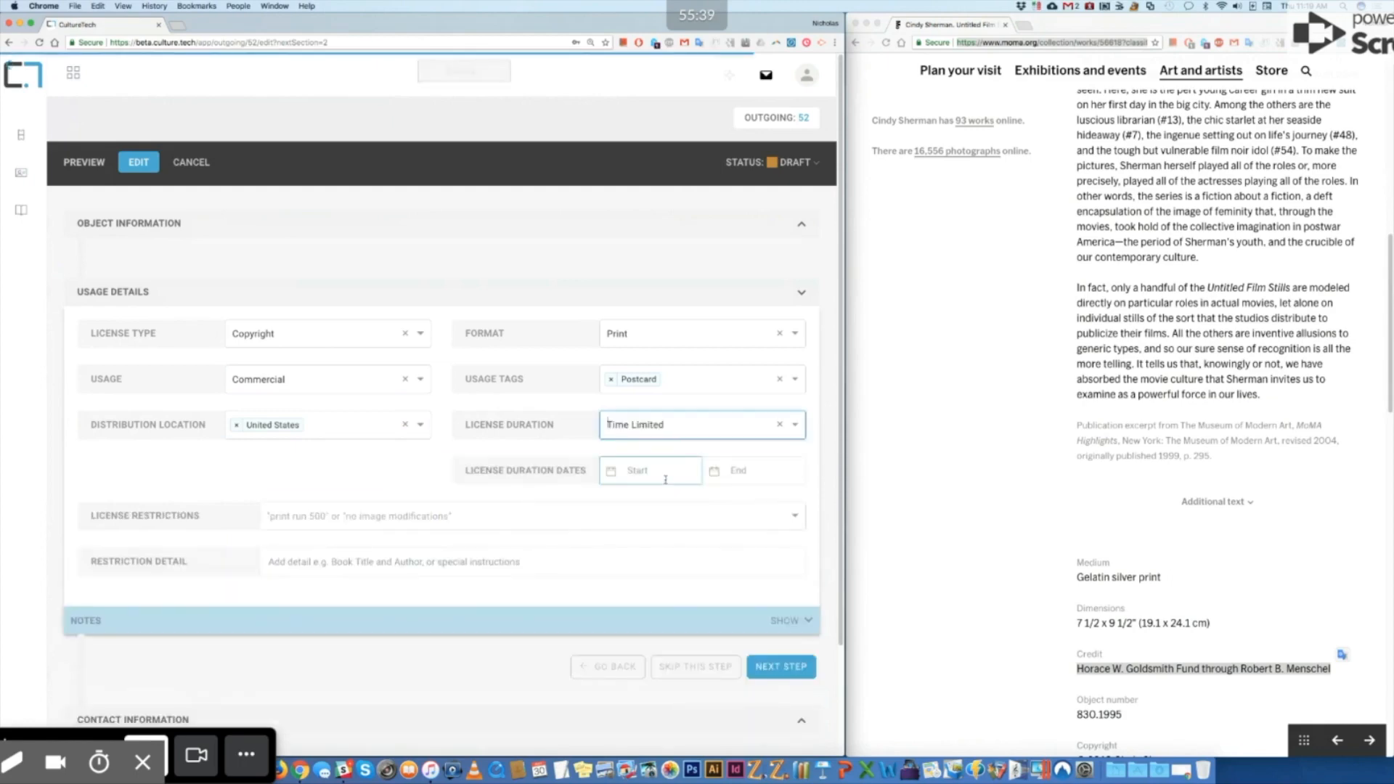
# Step: Pick October 1, 2018 as start date and December 31, 2018 as end date
pyautogui.click(661, 474)
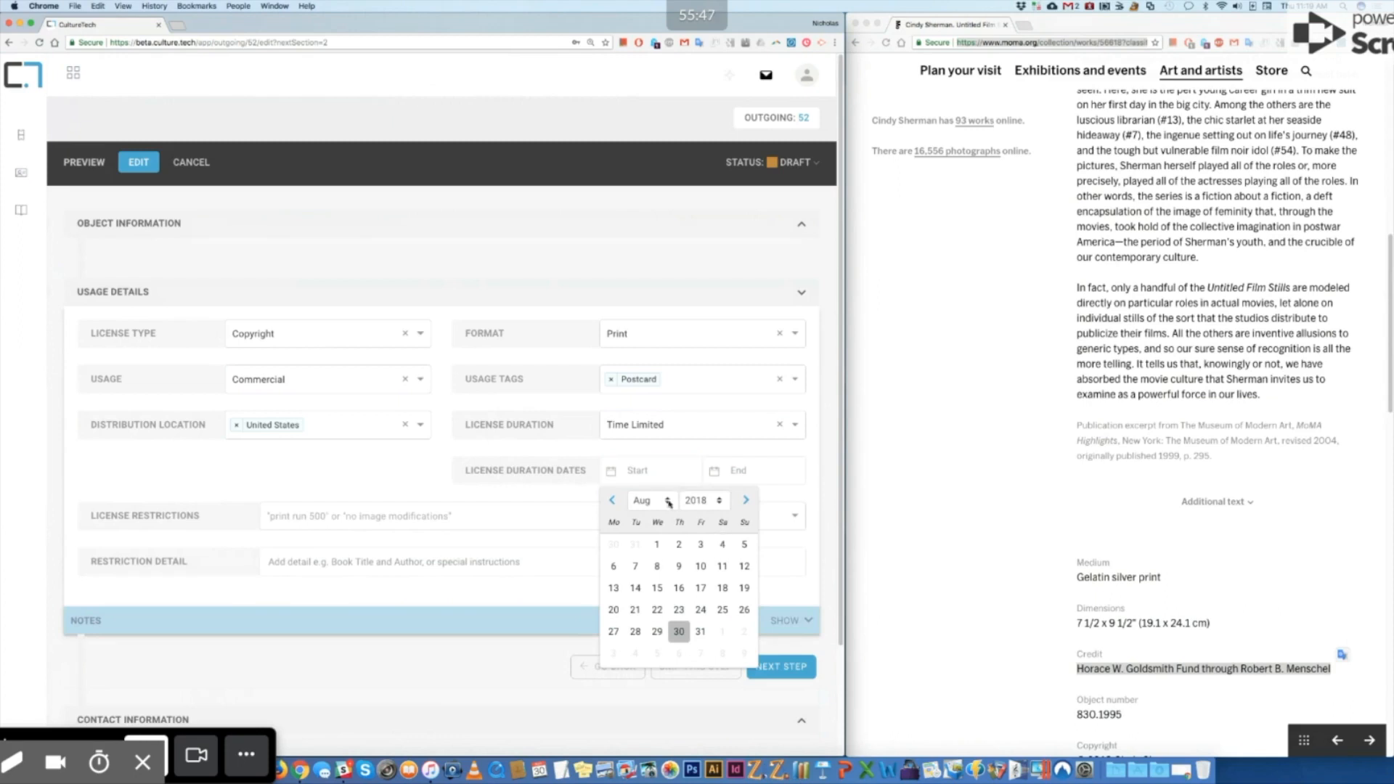
pyautogui.click(653, 500)
pyautogui.click(663, 525)
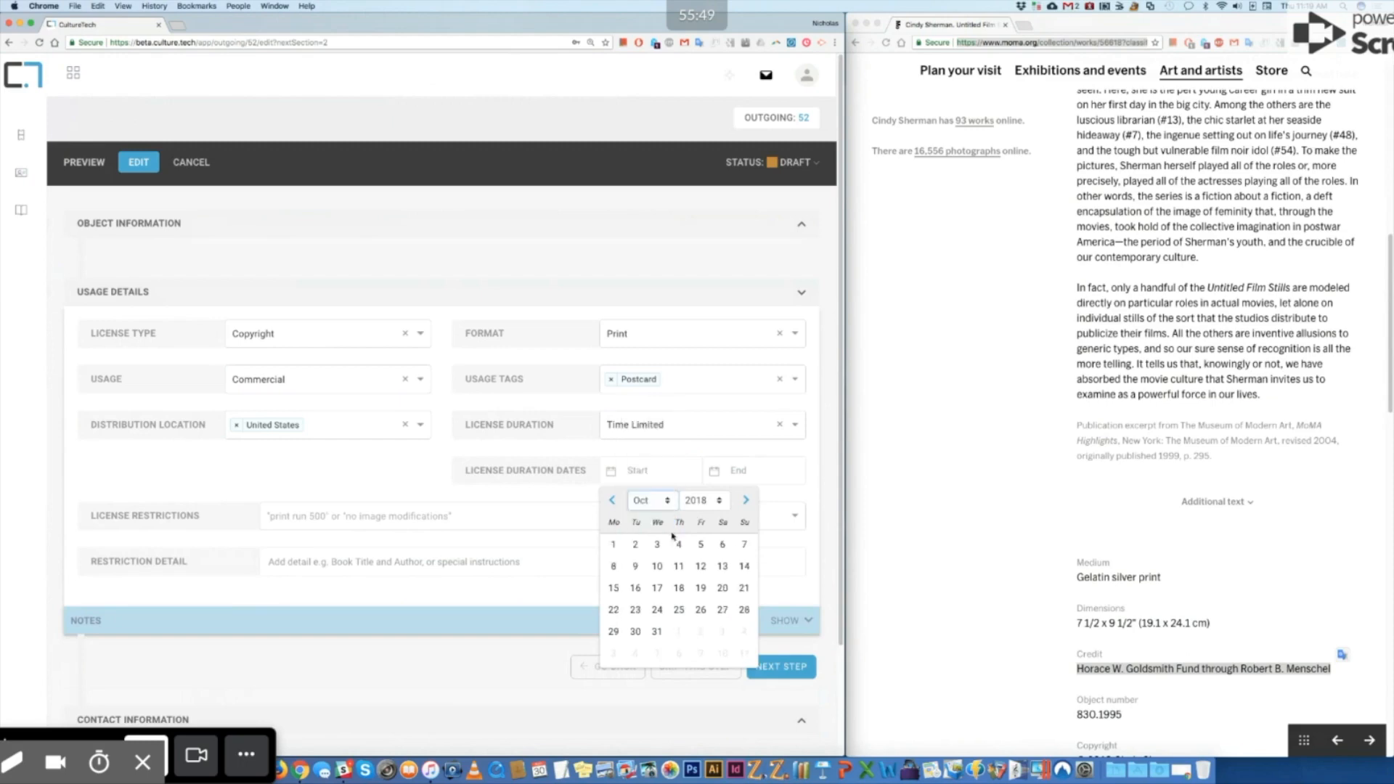
pyautogui.click(613, 544)
pyautogui.click(734, 471)
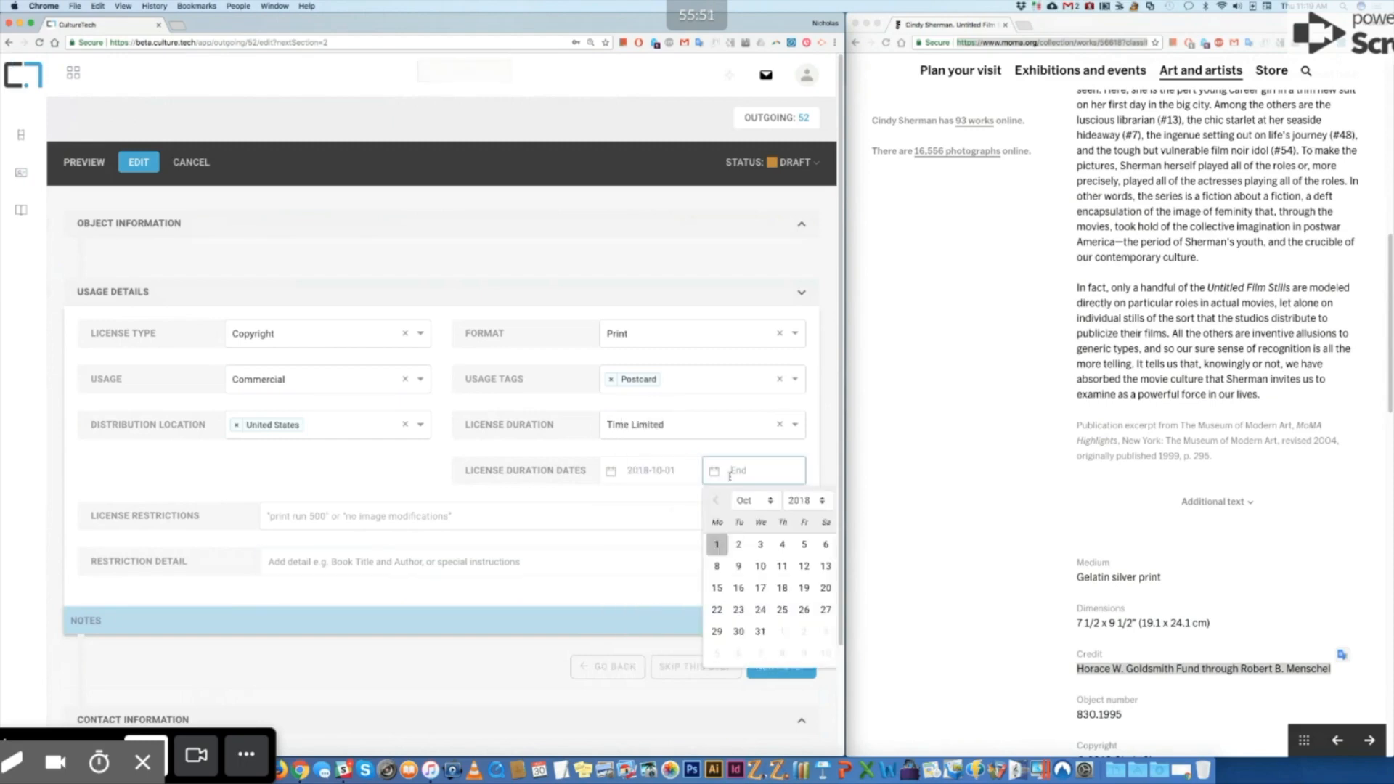
pyautogui.click(759, 503)
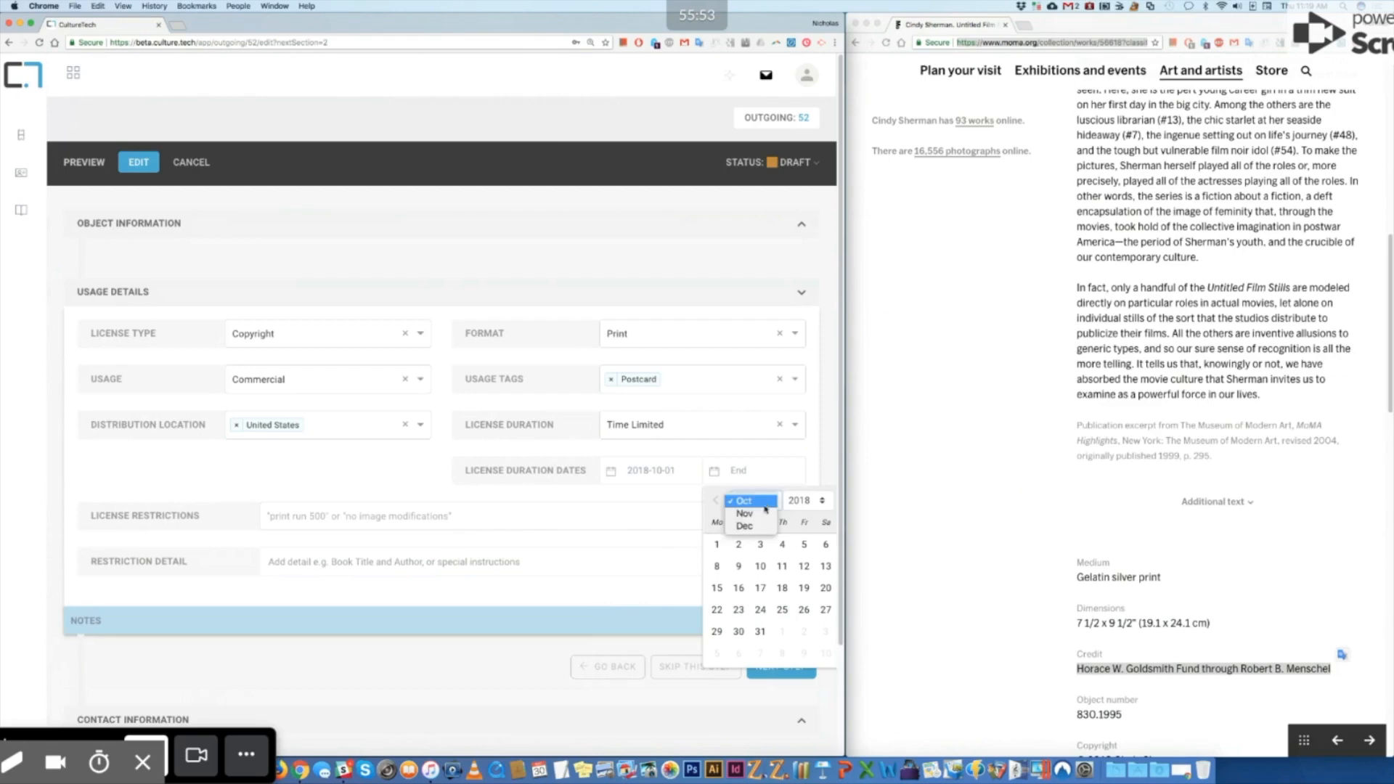
pyautogui.click(755, 529)
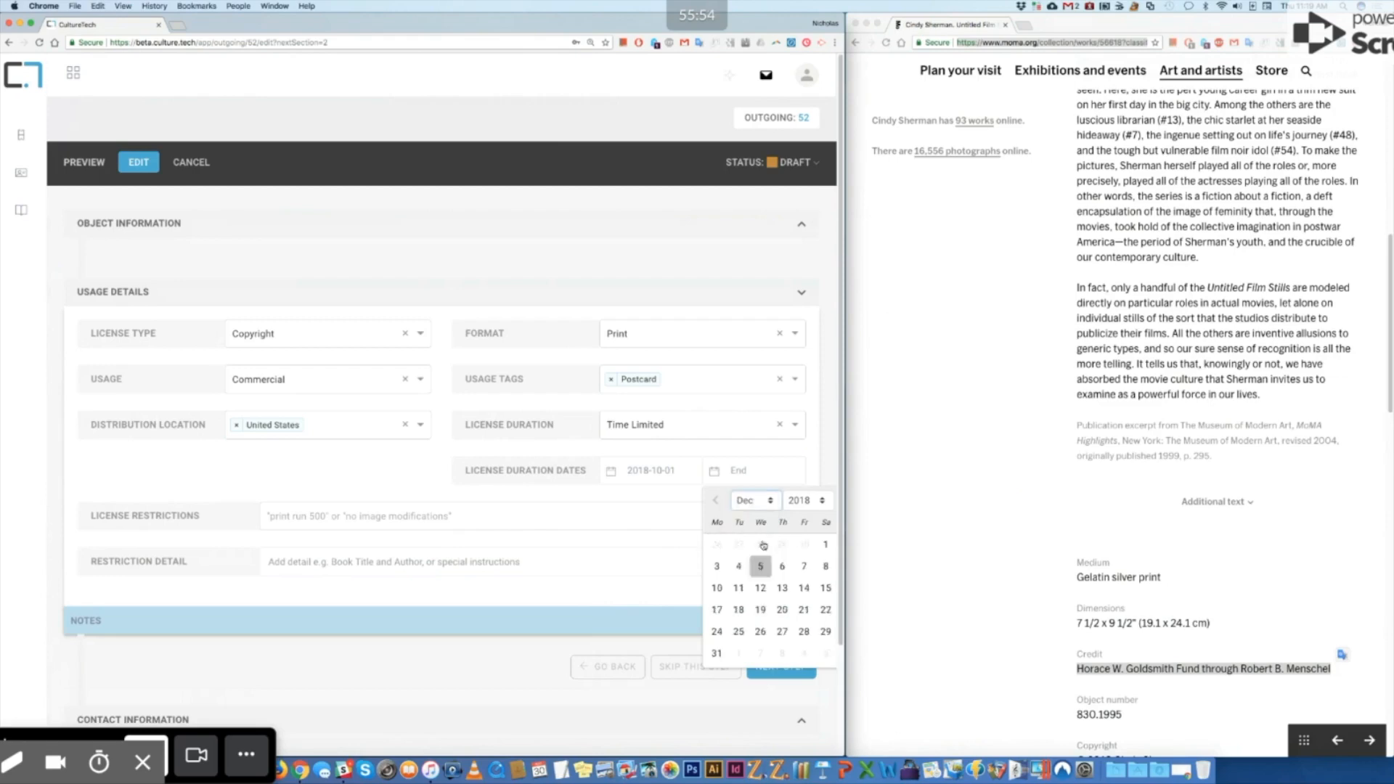
pyautogui.click(718, 654)
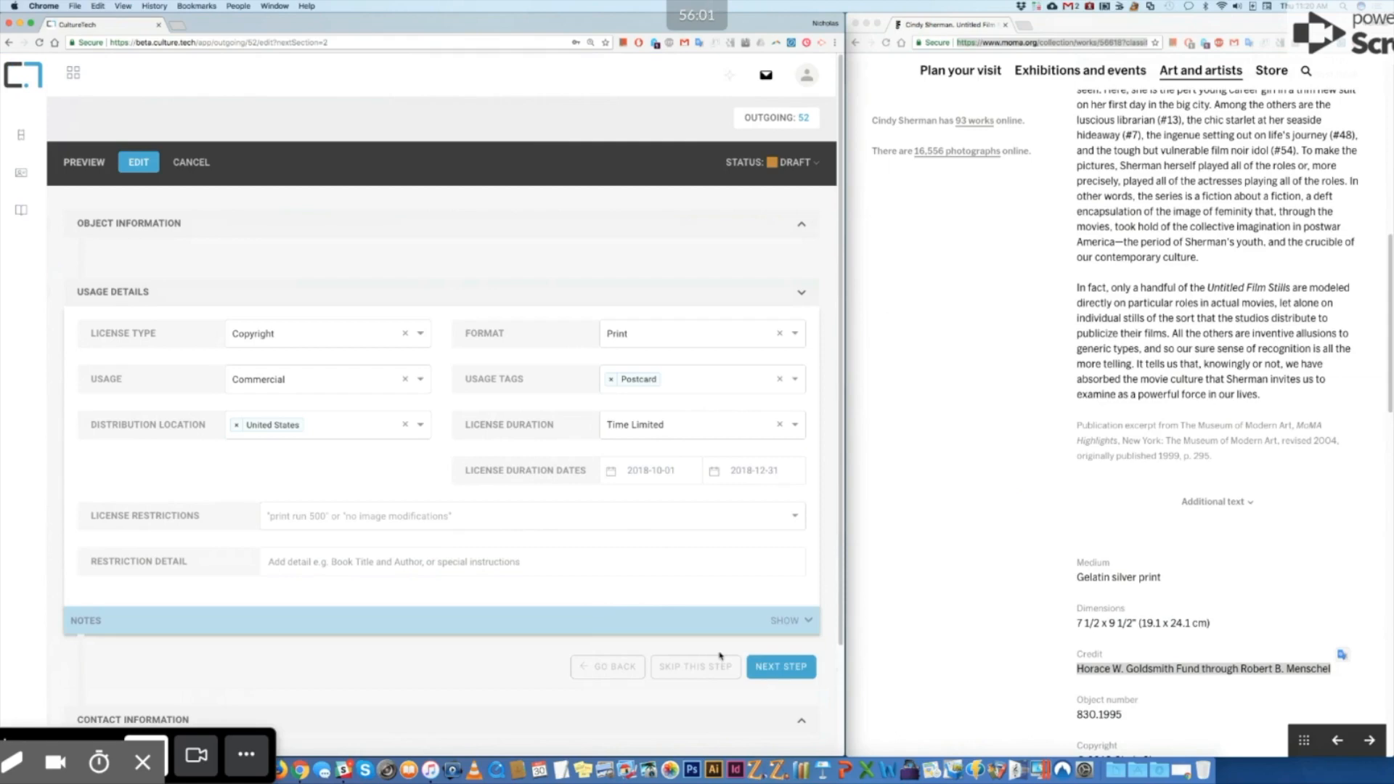
# Step: Add the restrictions 'No image modifications' and 'Print run 1000'
pyautogui.click(453, 522)
pyautogui.write('No image modifications')
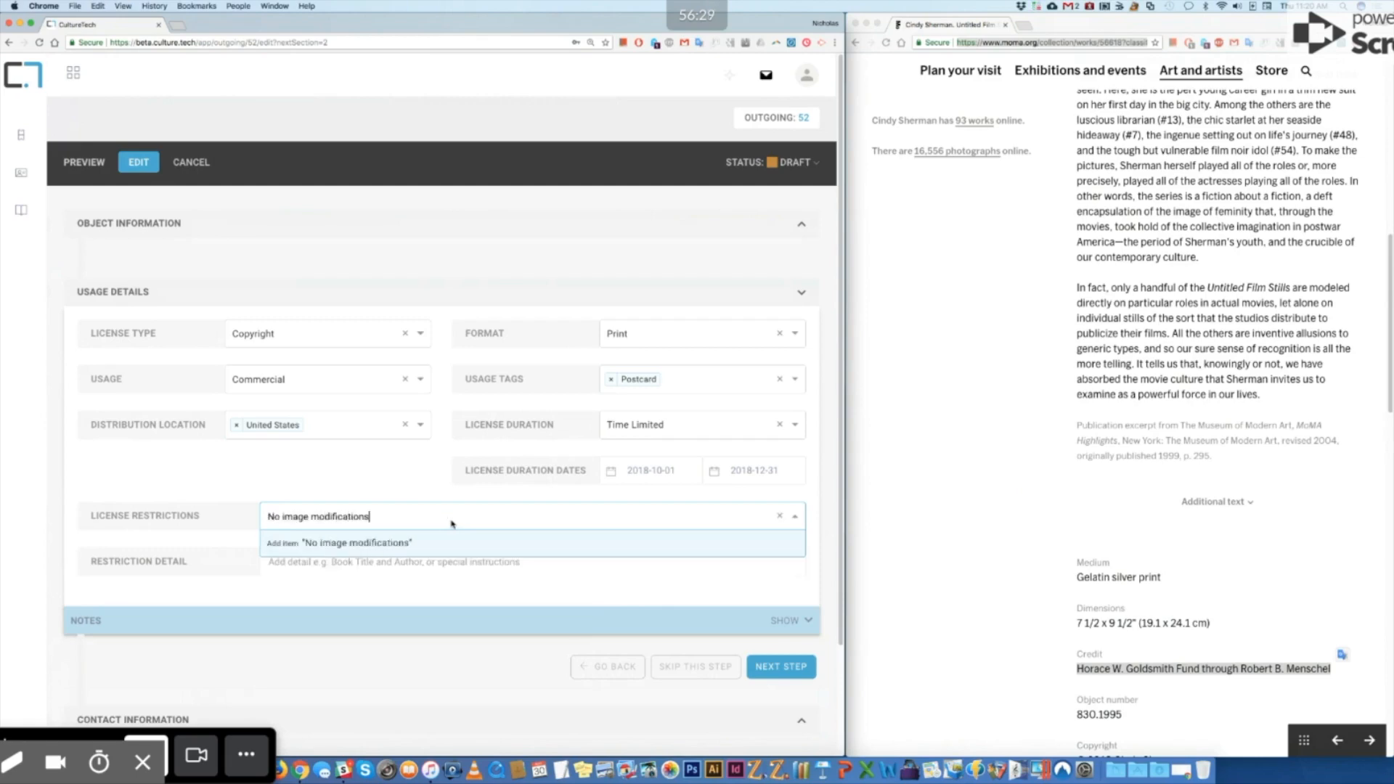
pyautogui.press('Return')
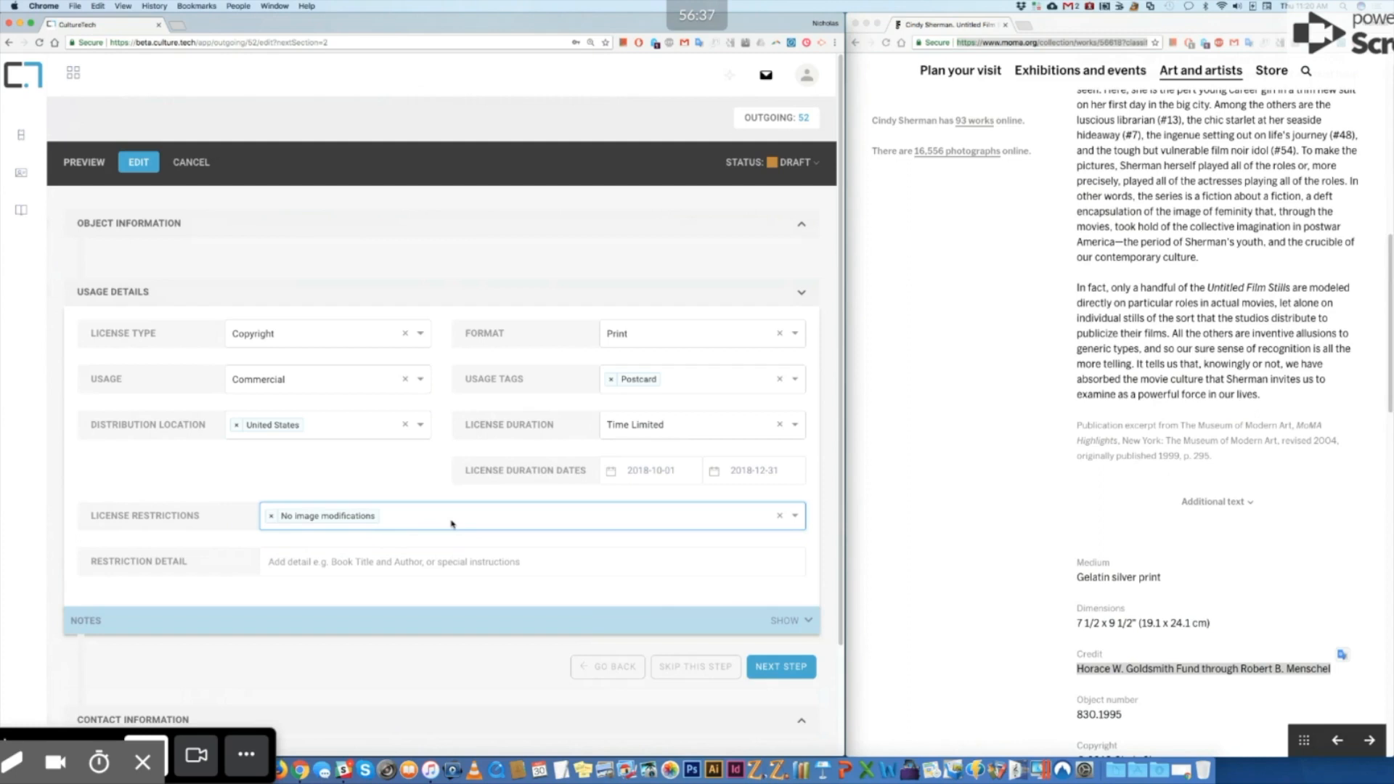
pyautogui.write('1')
pyautogui.press('BackSpace')
pyautogui.write('Print run 1000')
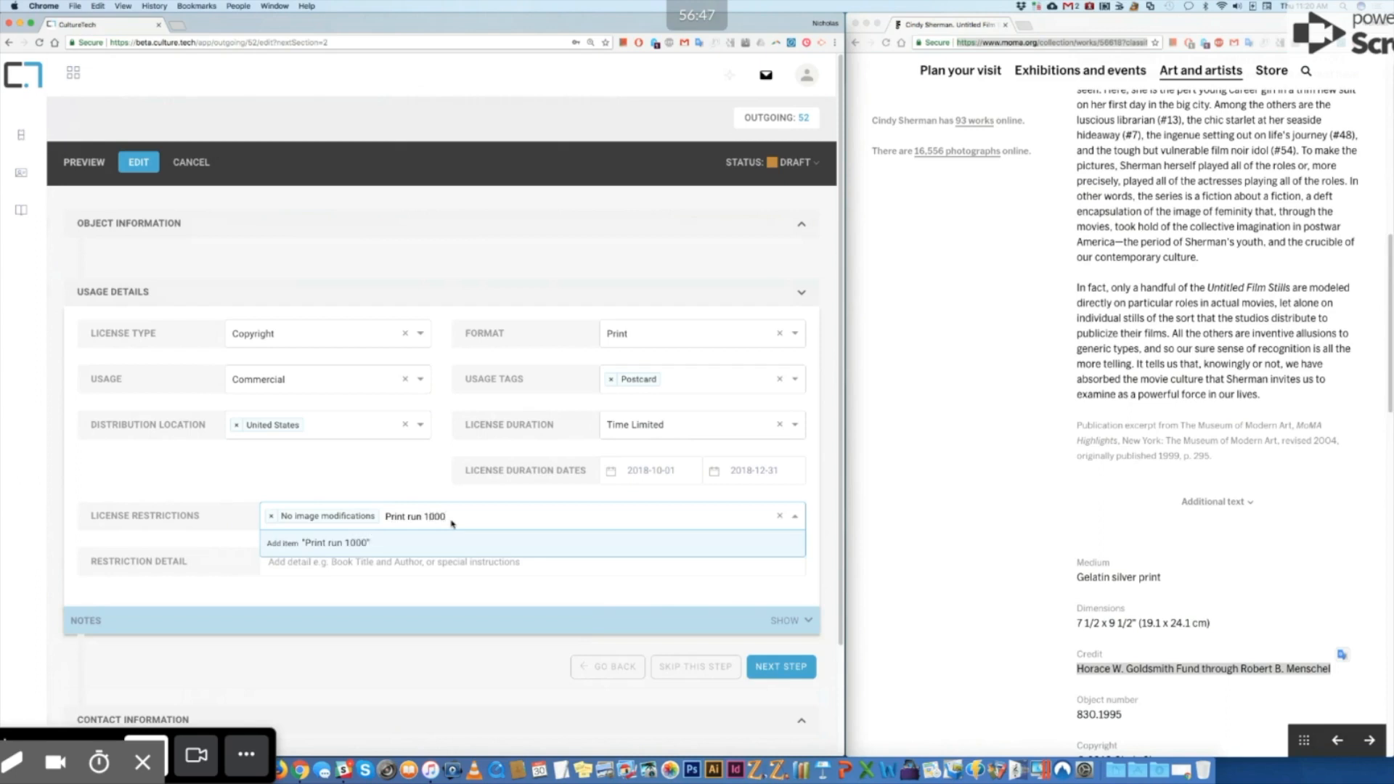
pyautogui.press('Return')
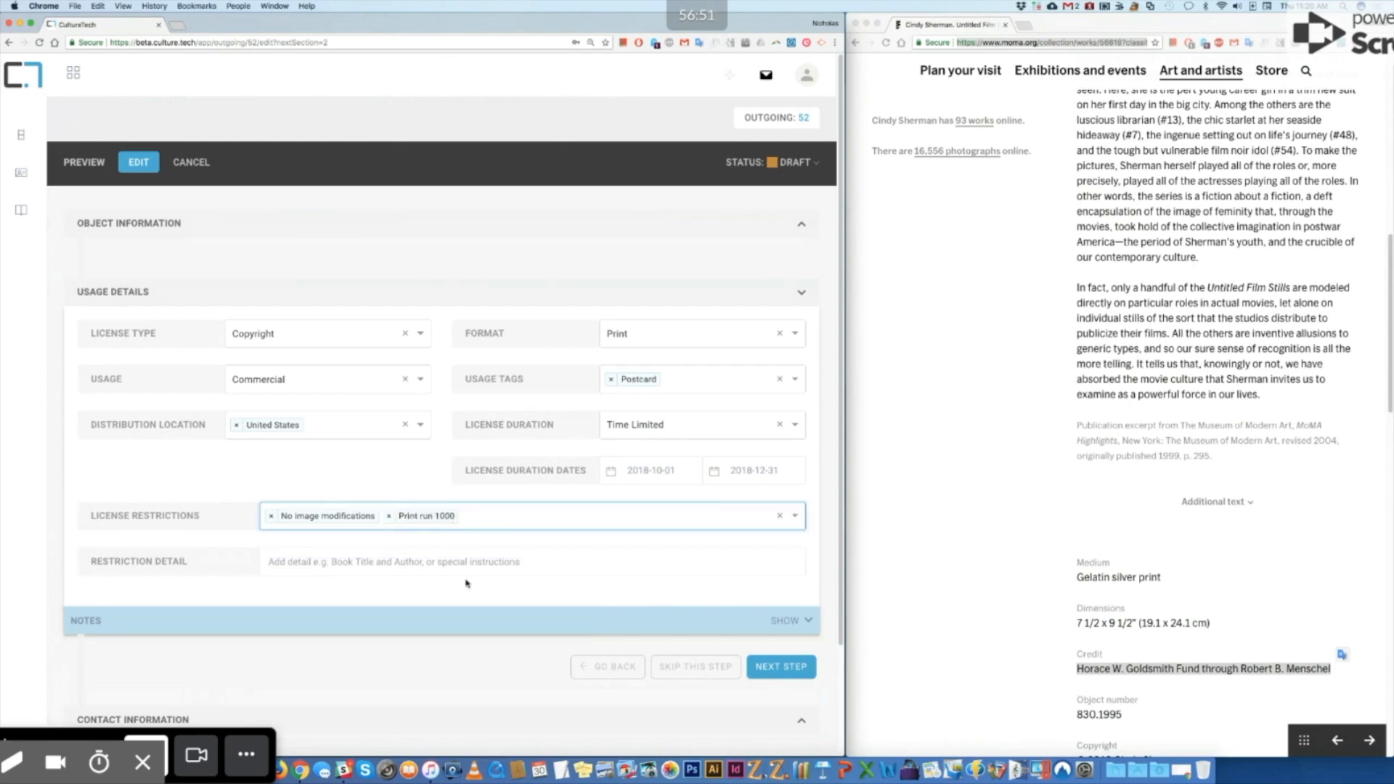
# Step: Continue to Contact Information and choose to create a new contact
pyautogui.click(768, 662)
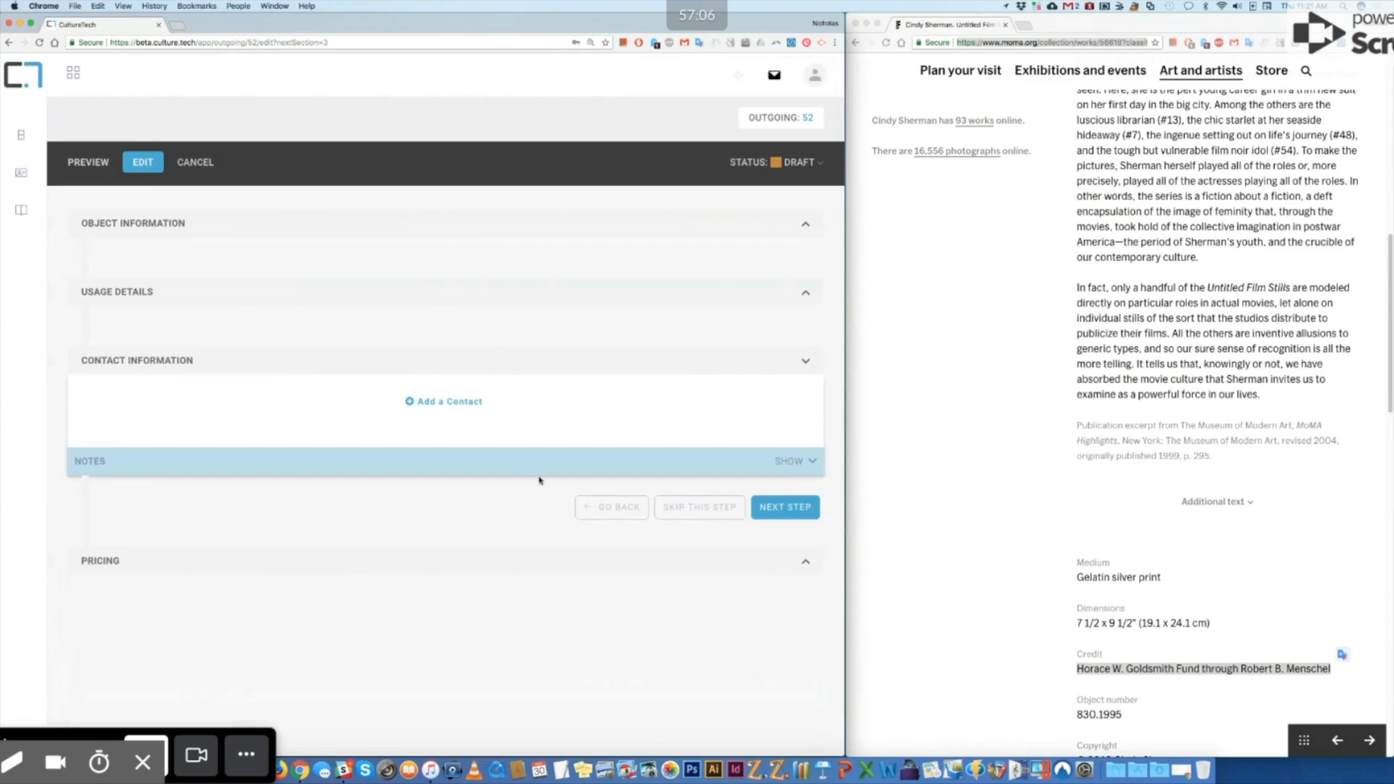
pyautogui.click(472, 402)
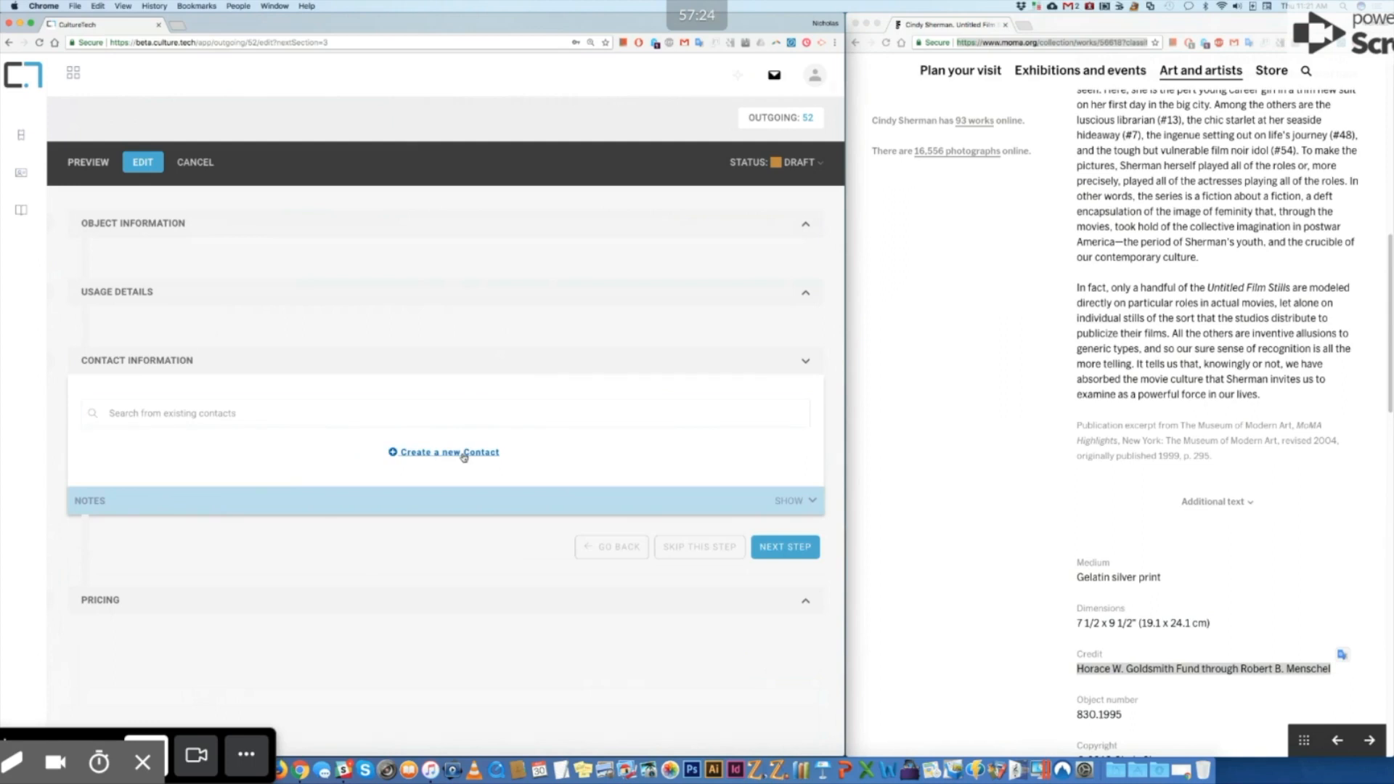
pyautogui.click(463, 454)
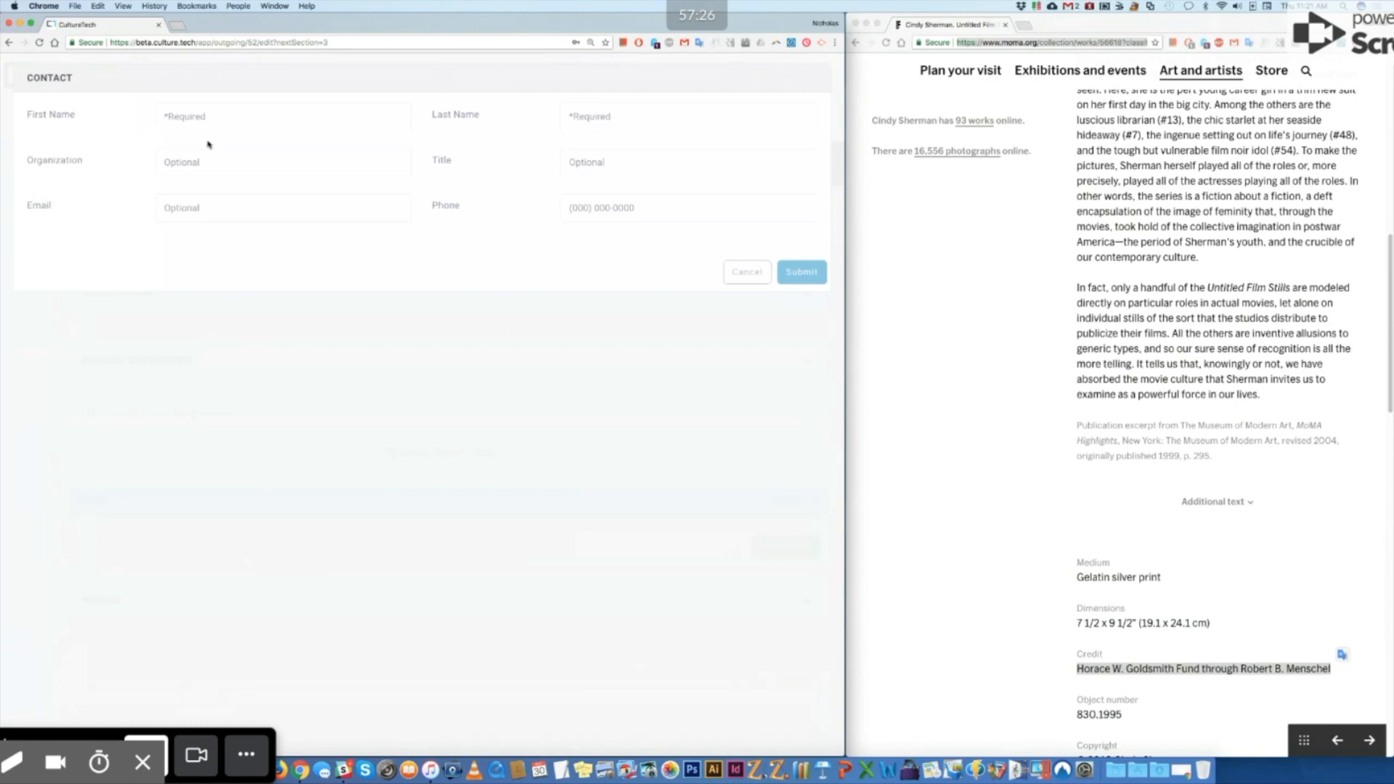
# Step: Enter the artist's first and last name, e-mail and phone, leaving organization and title blank, and submit the contact
pyautogui.click(236, 121)
pyautogui.write('Cindy')
pyautogui.press('Tab')
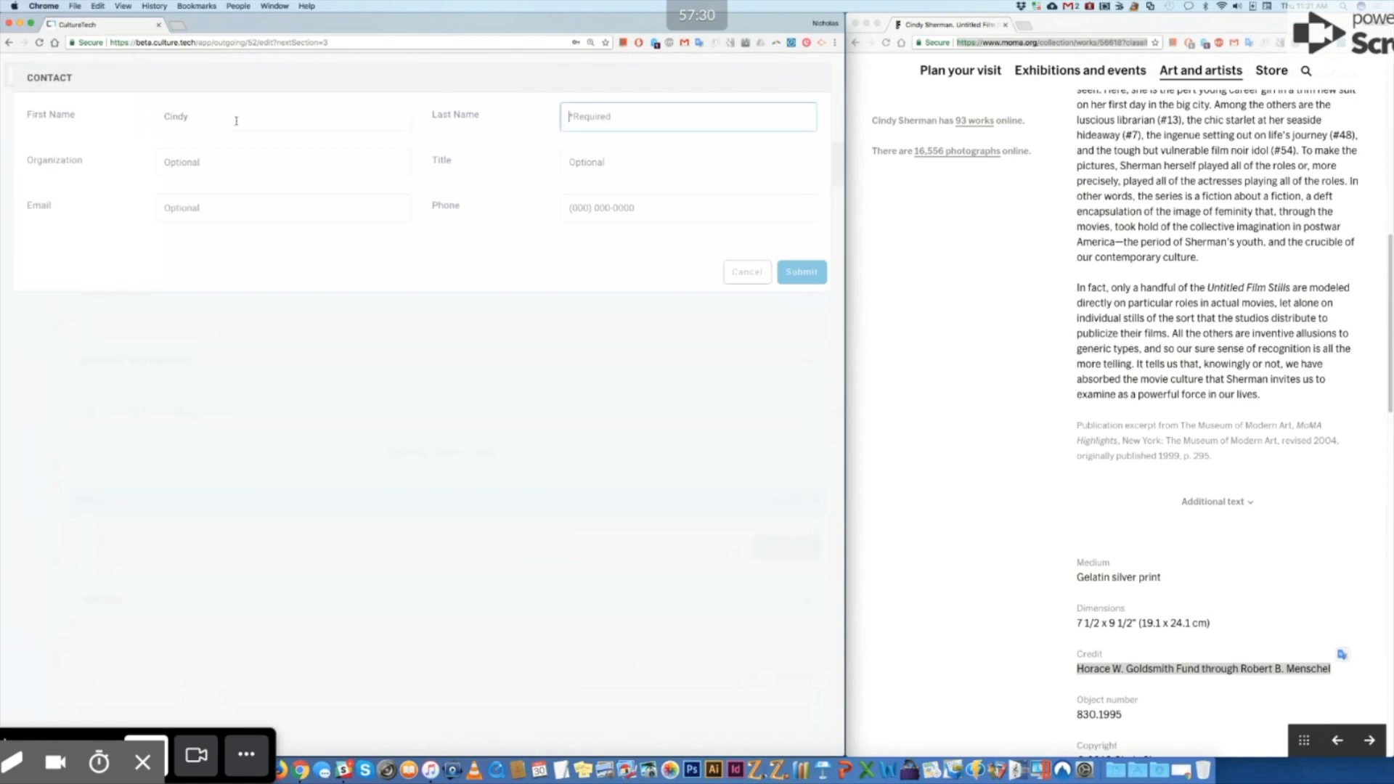
pyautogui.write('Sherman')
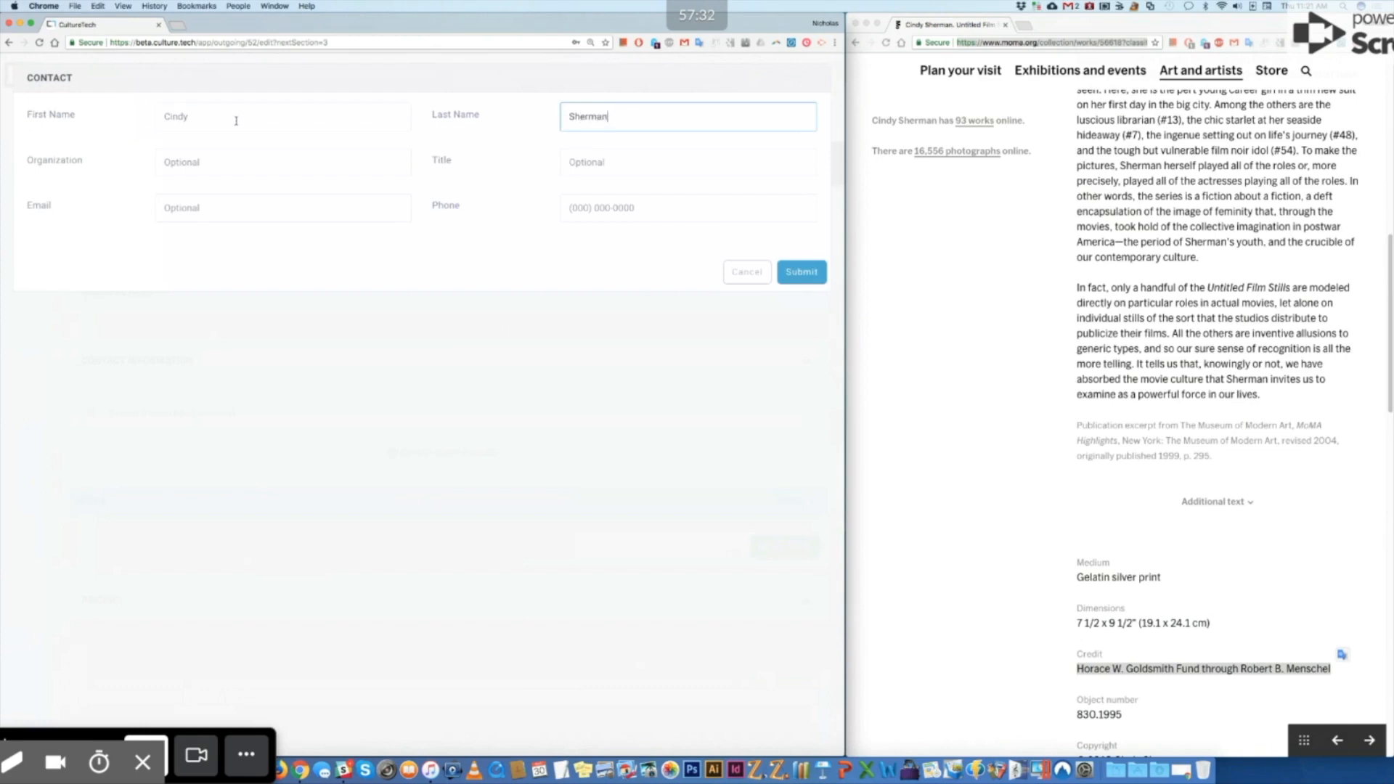
pyautogui.press('Tab')
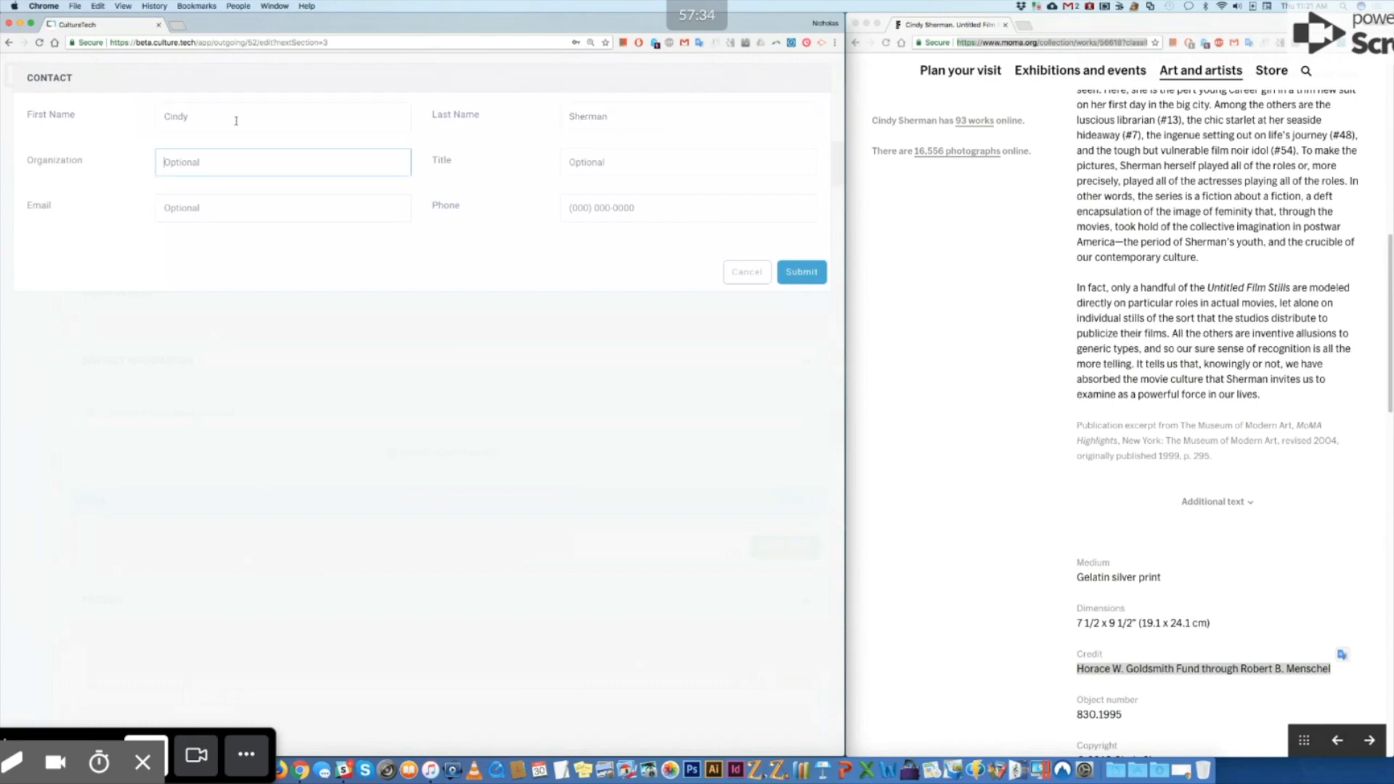
pyautogui.press('Tab')
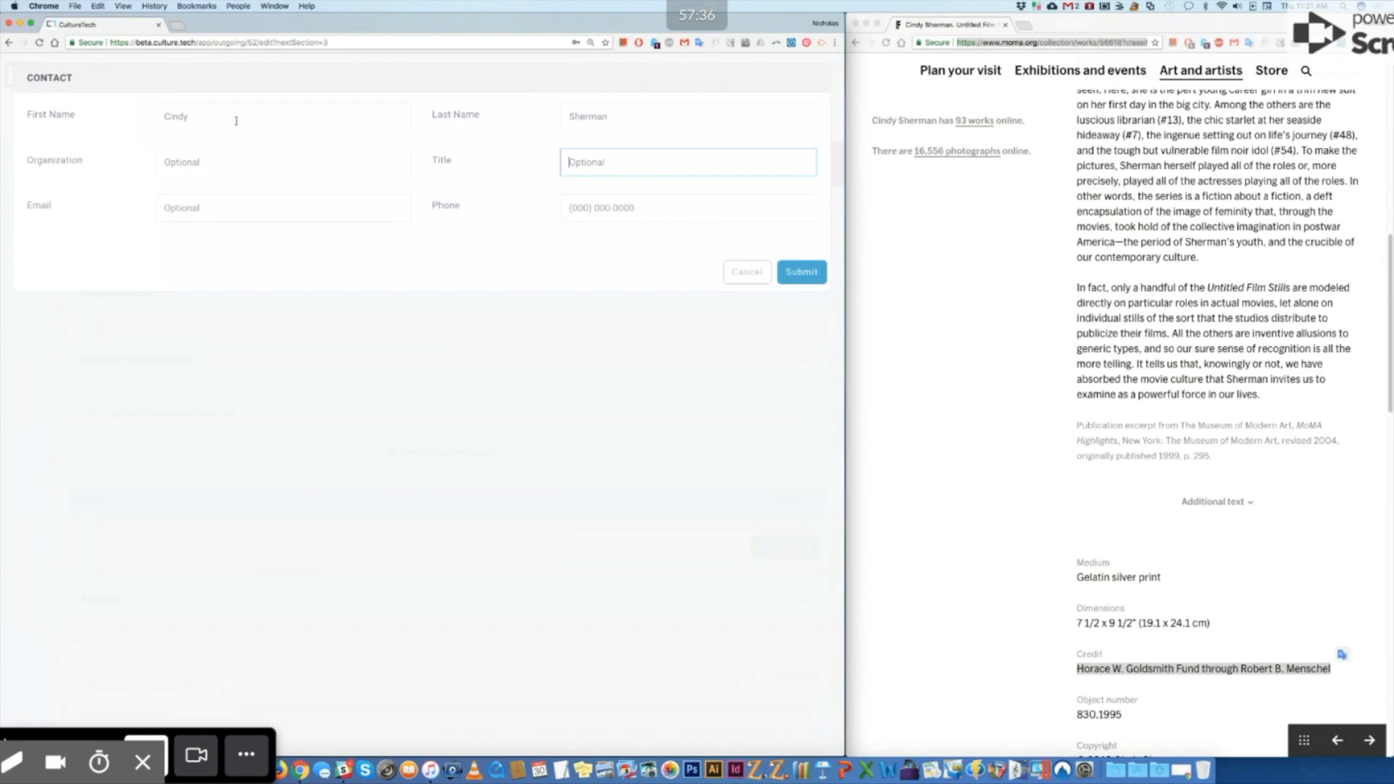
pyautogui.press('Tab')
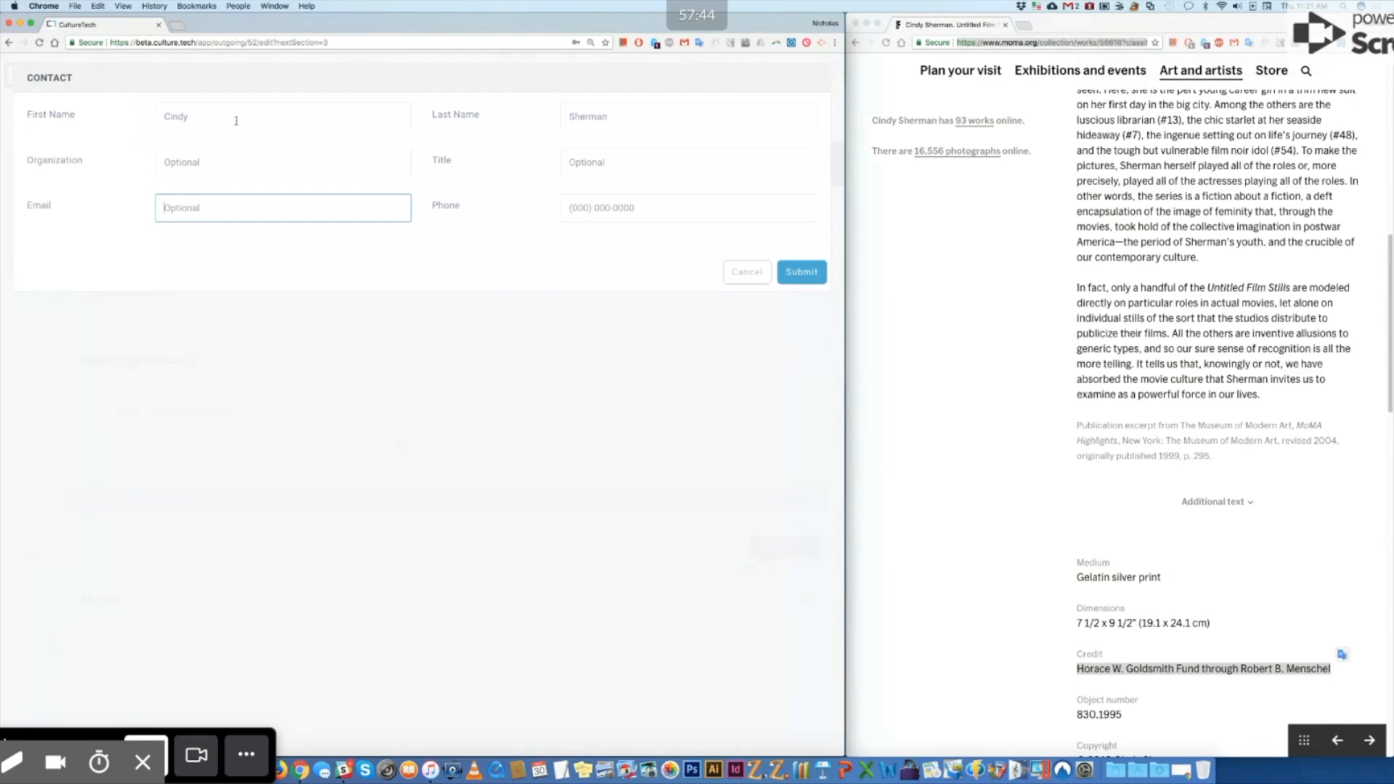
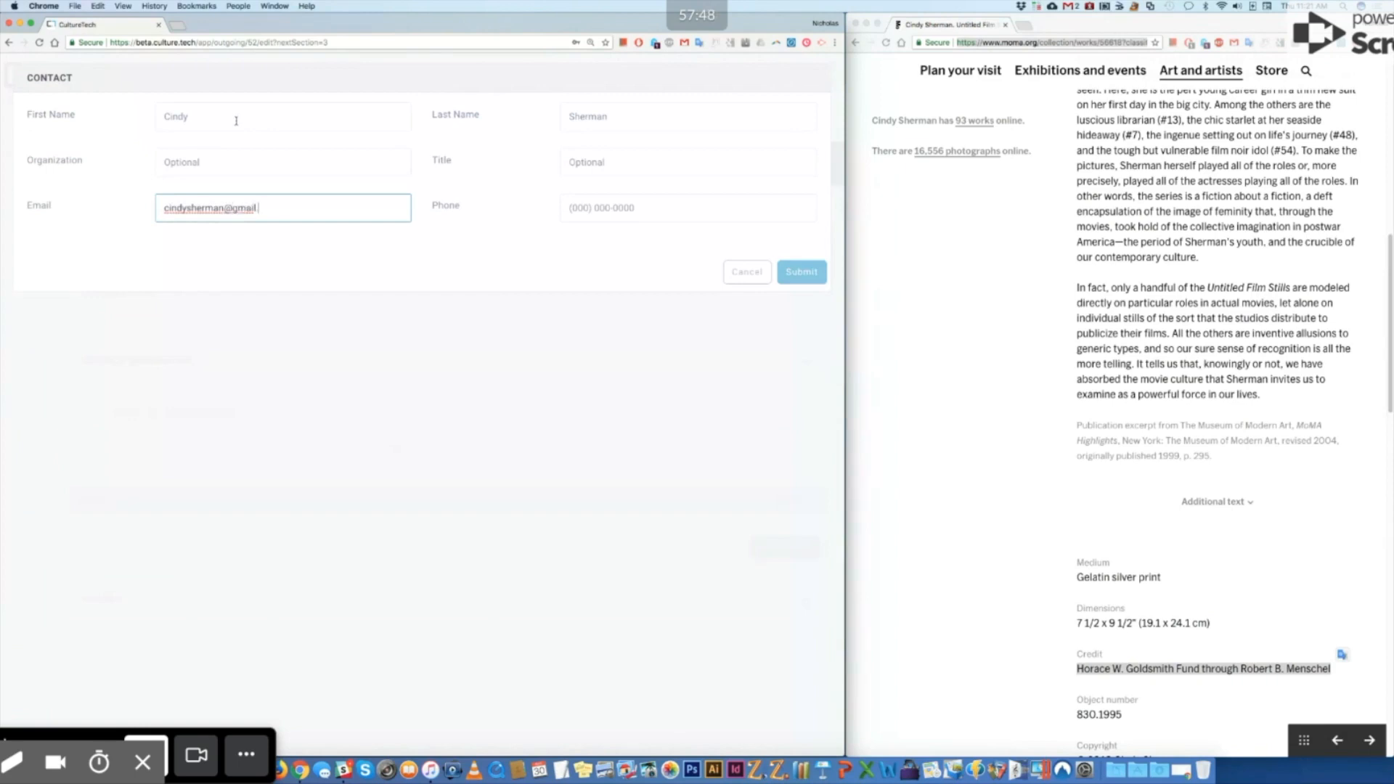
pyautogui.press('Tab')
pyautogui.write('212')
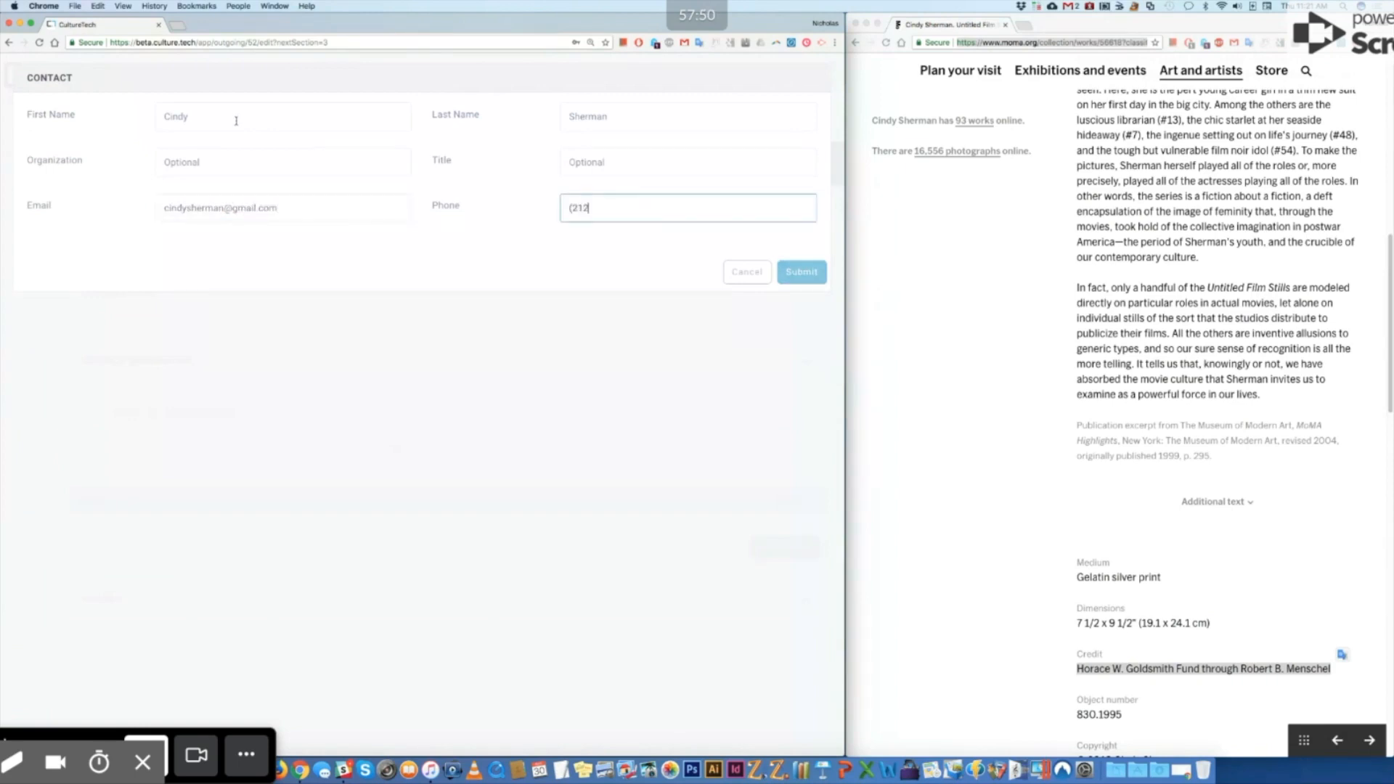
pyautogui.write(') 555-5555')
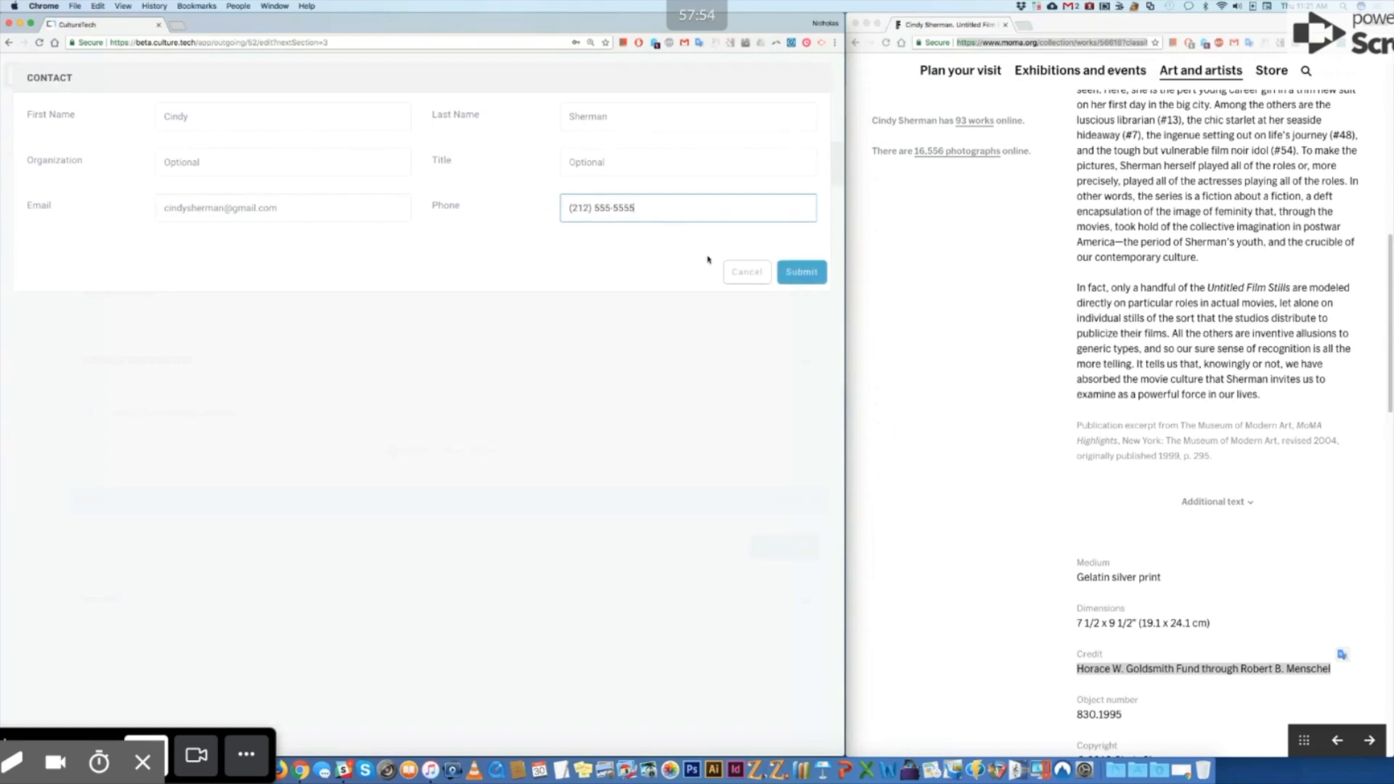
pyautogui.click(800, 272)
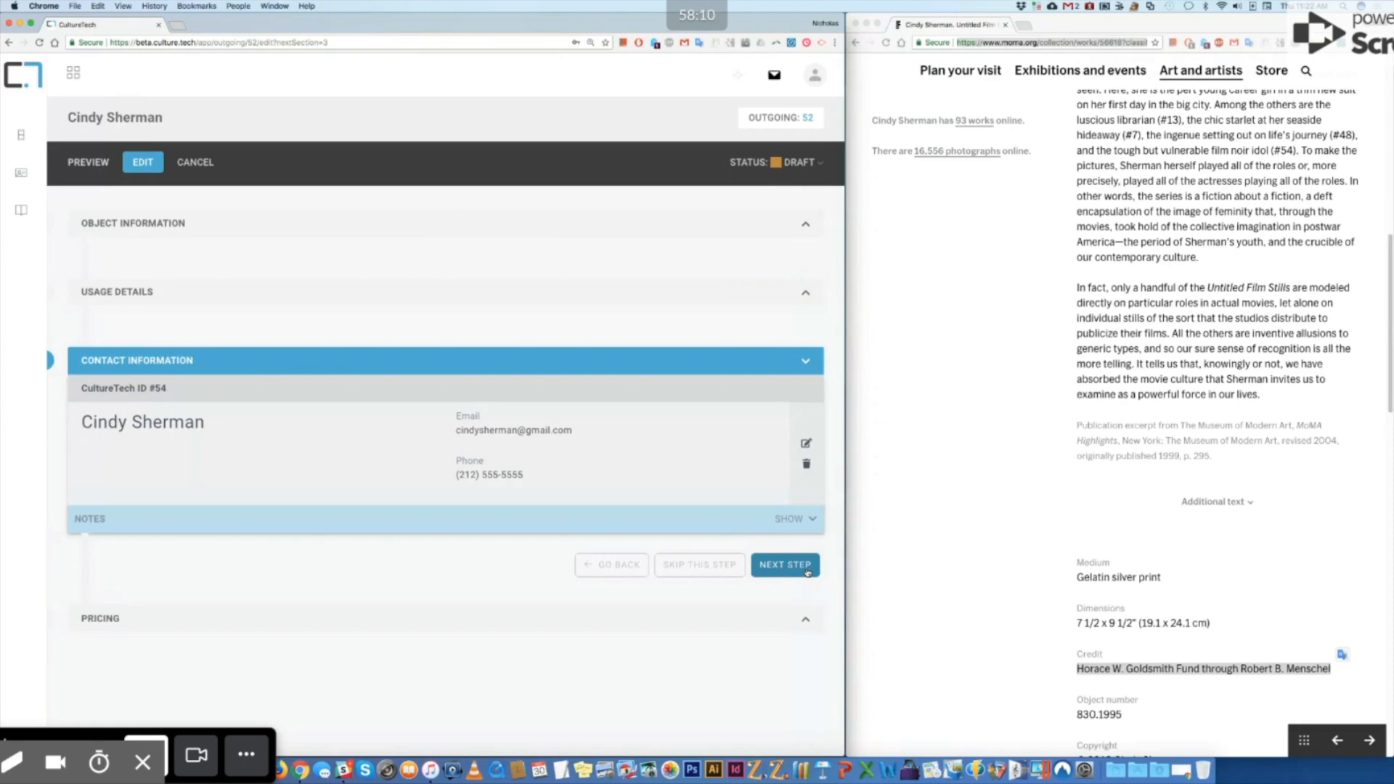
# Step: Move on to Pricing, set the Usage Fee to 400.00, and save the request
pyautogui.click(807, 572)
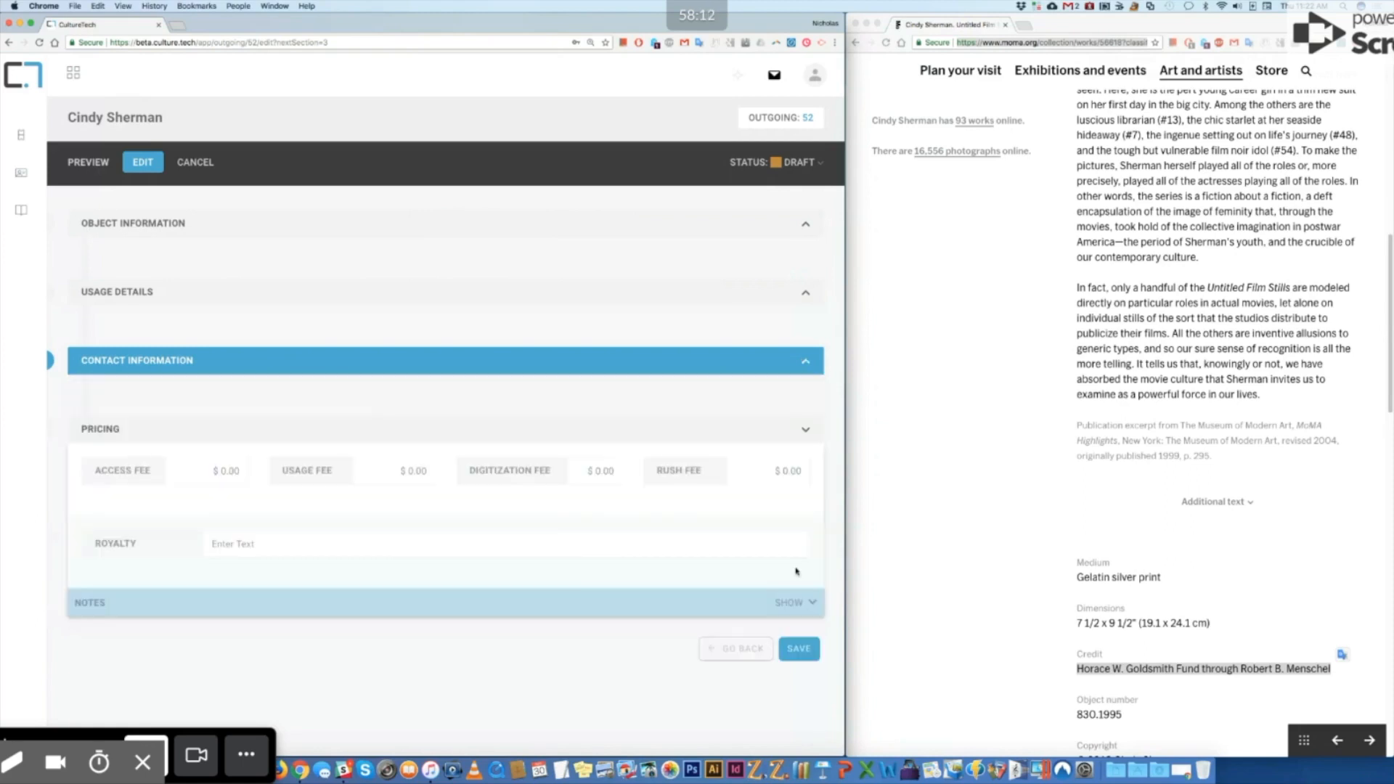
pyautogui.click(186, 467)
pyautogui.click(379, 473)
pyautogui.write('400.00')
pyautogui.click(809, 651)
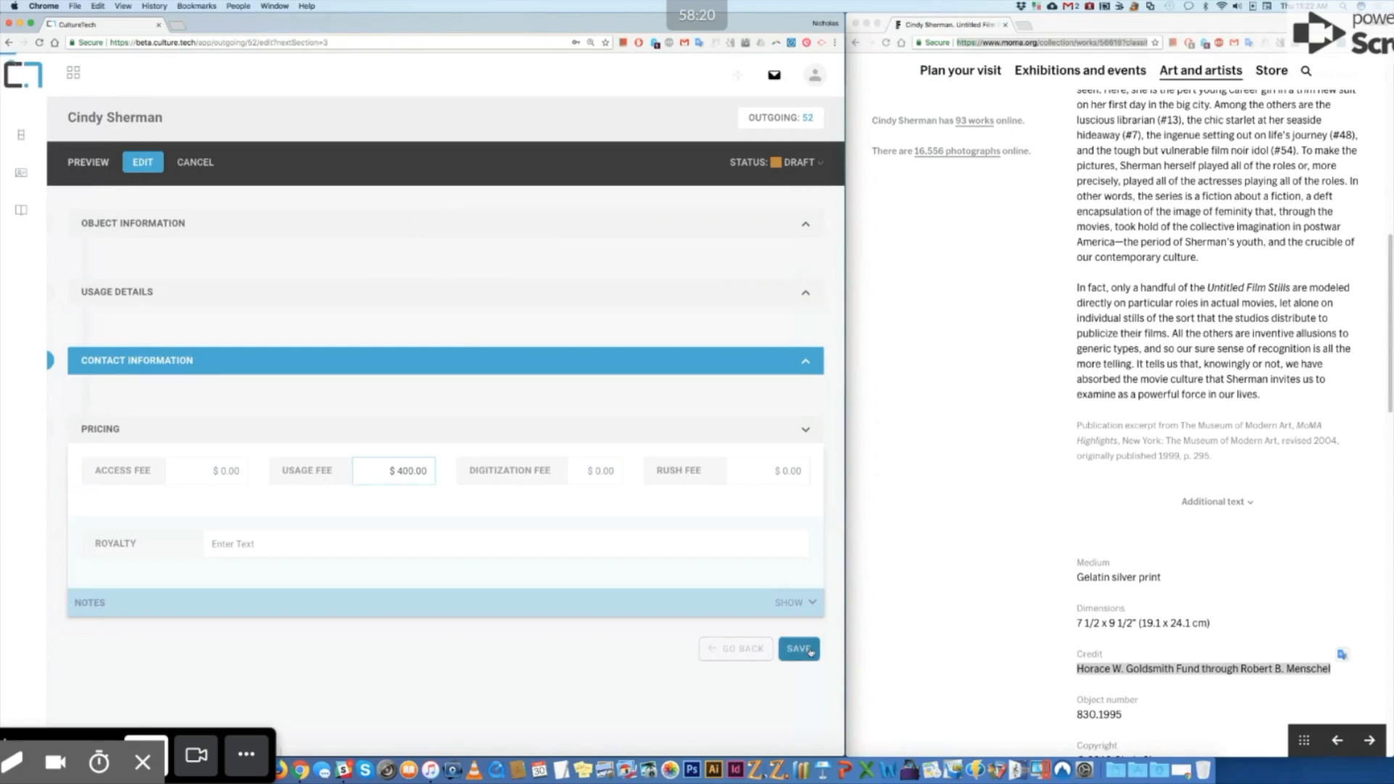